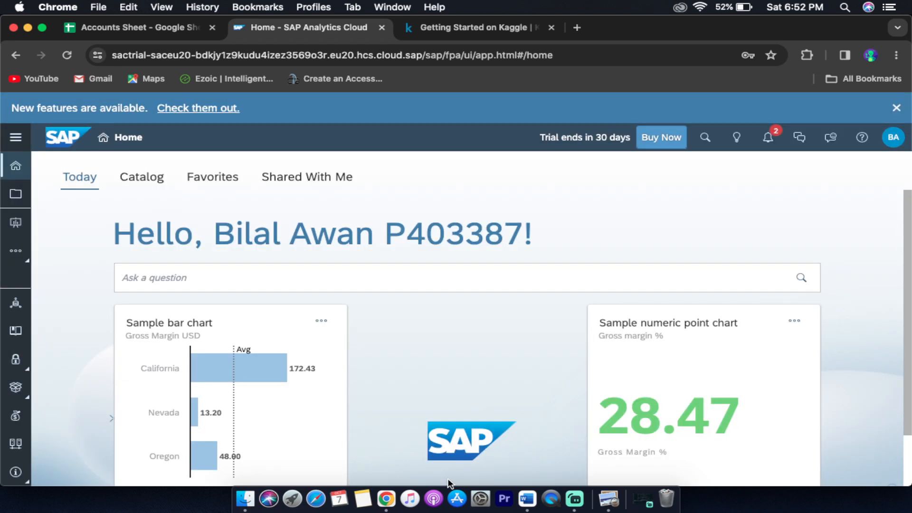
# - Open the home screen customization settings and review the default tab, background, logo and tile options
pyautogui.click(893, 140)
pyautogui.click(790, 312)
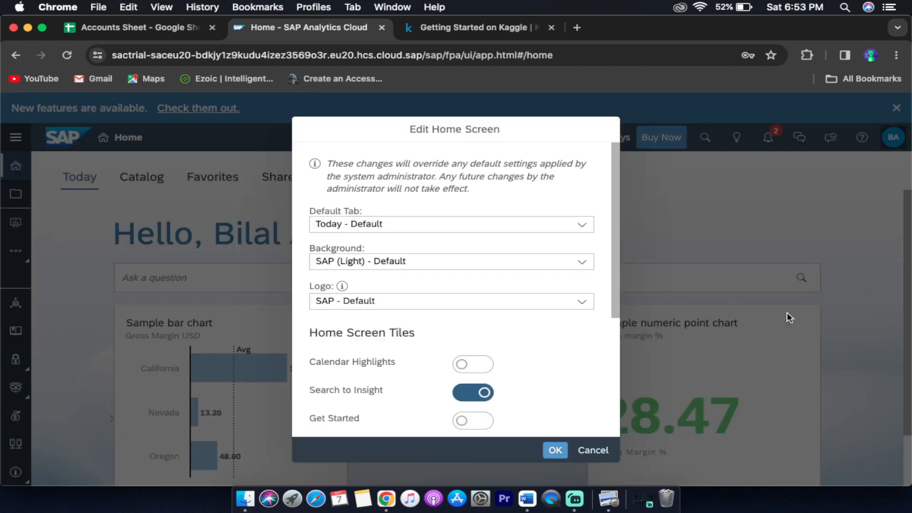
pyautogui.scroll(-5, 519, 328)
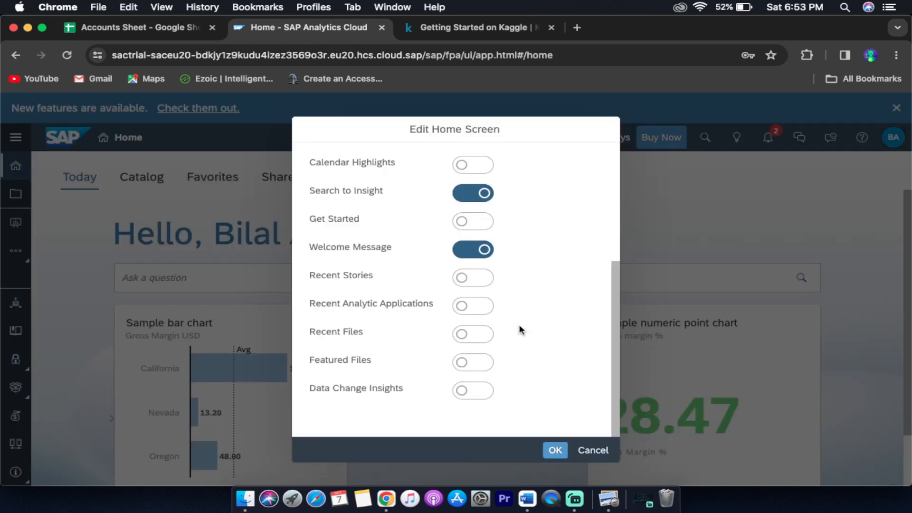
pyautogui.scroll(4, 519, 324)
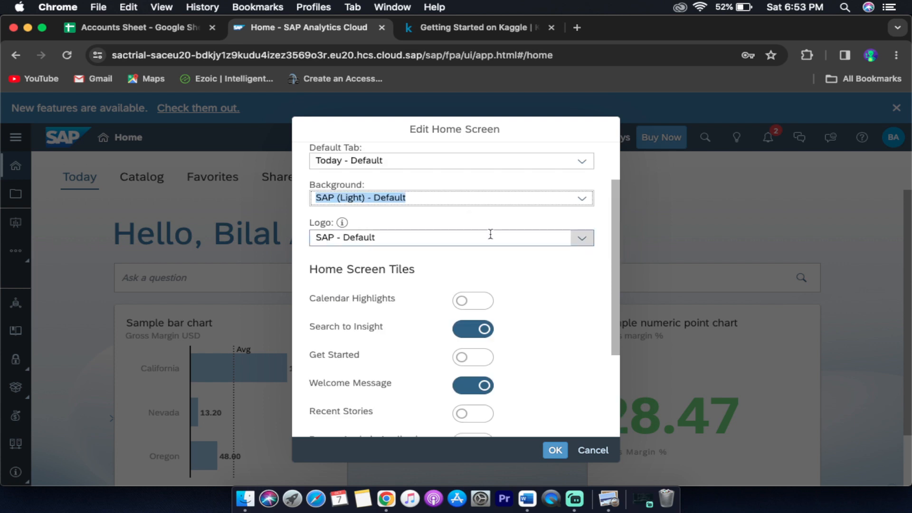
# - Try the Custom logo option for the home screen, restore SAP - Default and apply the settings
pyautogui.click(582, 238)
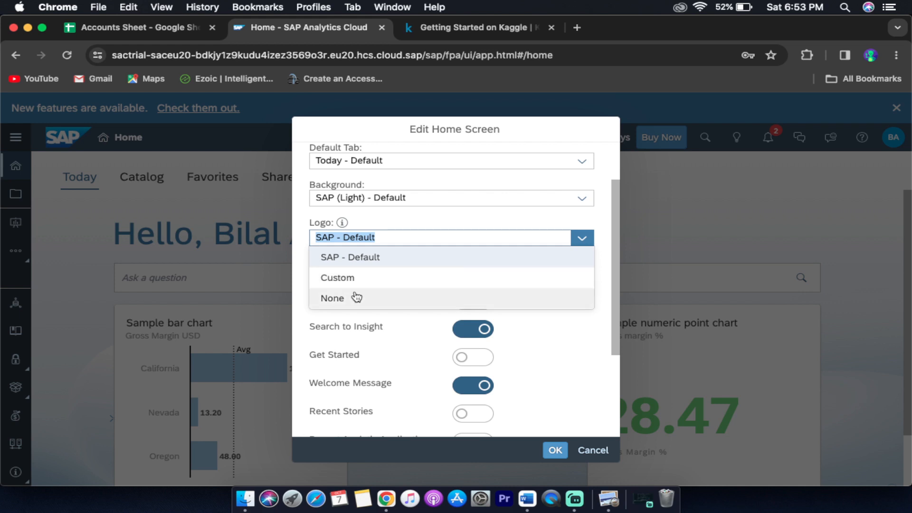
pyautogui.click(353, 279)
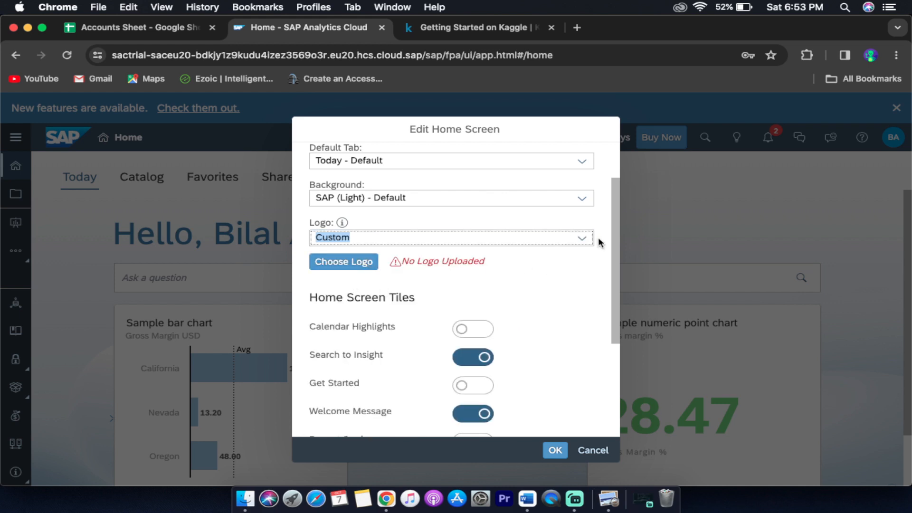
pyautogui.click(577, 240)
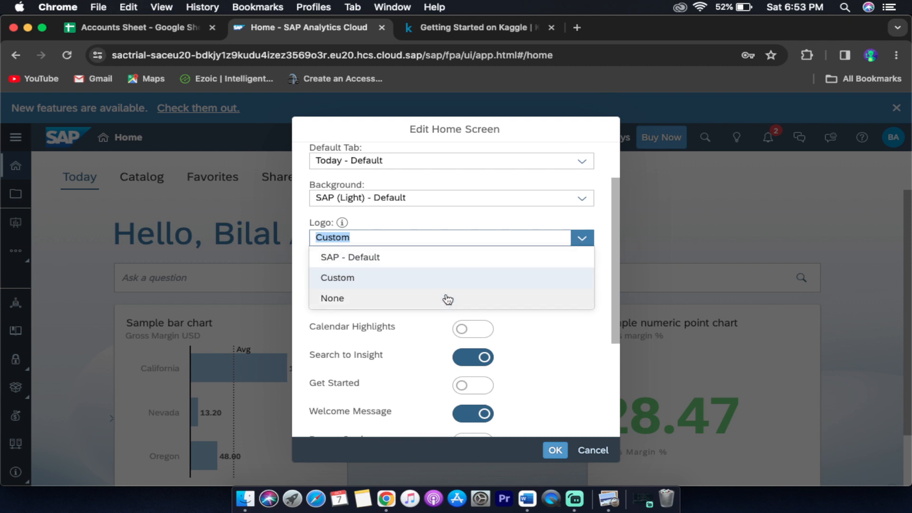
pyautogui.click(469, 257)
pyautogui.click(555, 453)
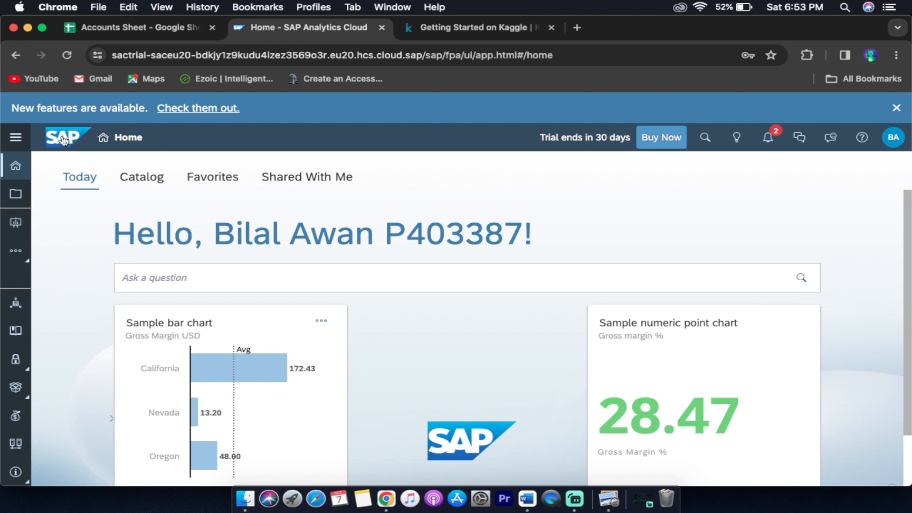
# - Expand the main navigation, view the additional apps available, and collapse it again
pyautogui.click(25, 137)
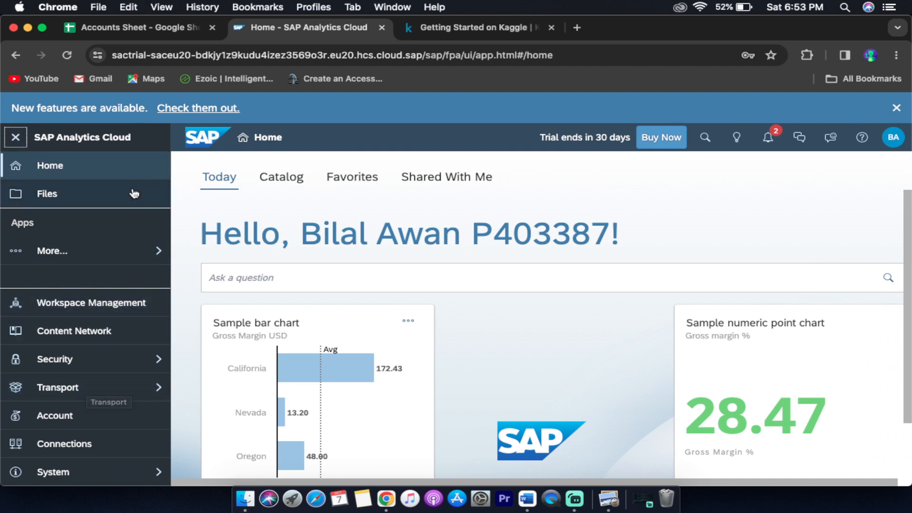
pyautogui.click(101, 257)
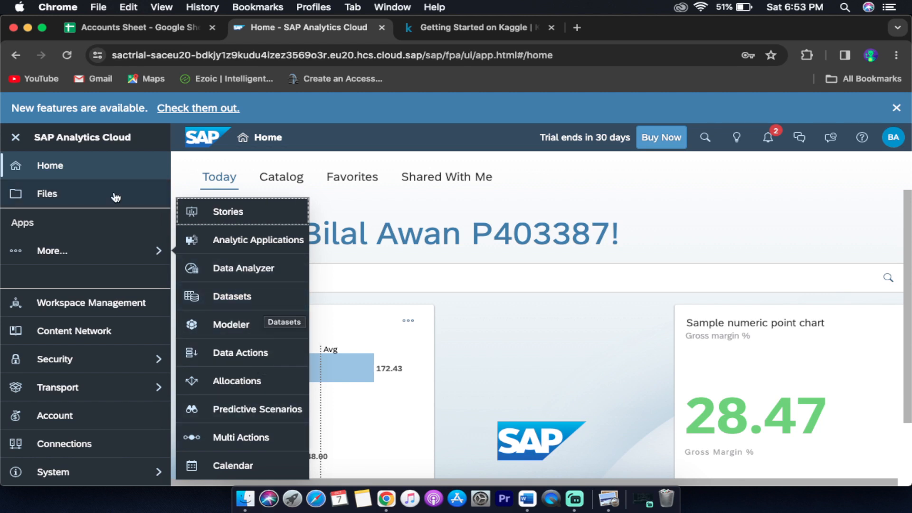
pyautogui.click(19, 143)
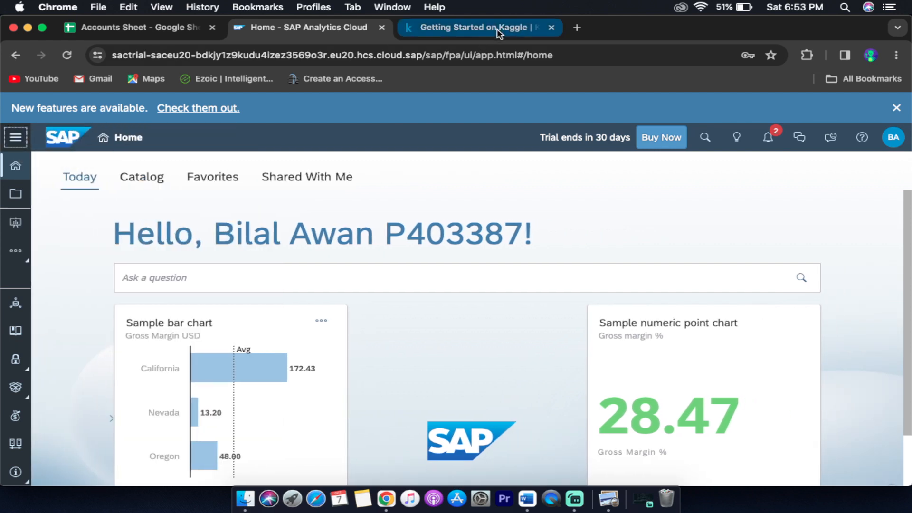
# - Switch to the Kaggle documentation and examine the section on types of datasets and supported file types
pyautogui.click(497, 28)
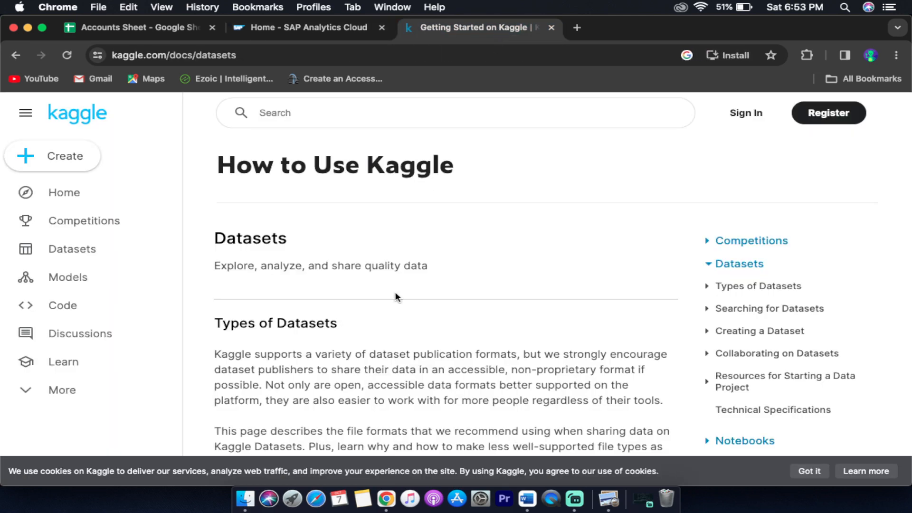
pyautogui.scroll(-3, 395, 292)
pyautogui.scroll(-3, 395, 294)
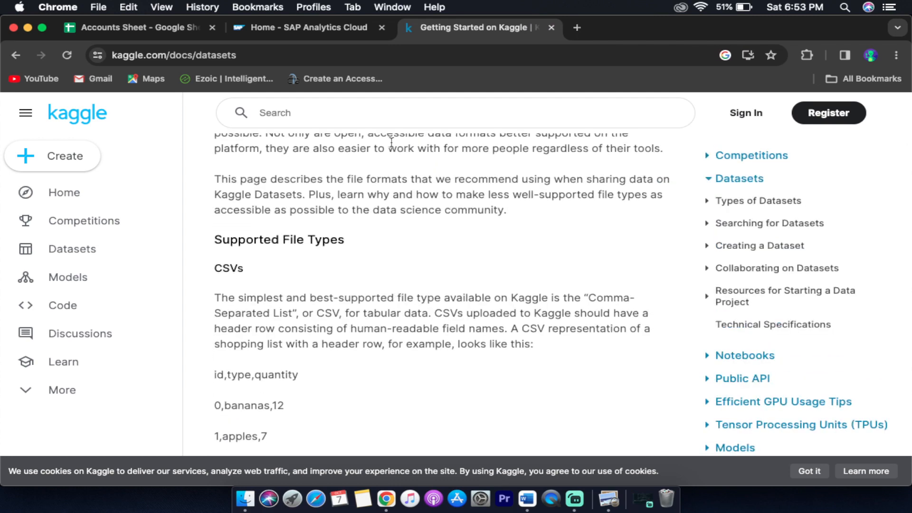
pyautogui.click(367, 116)
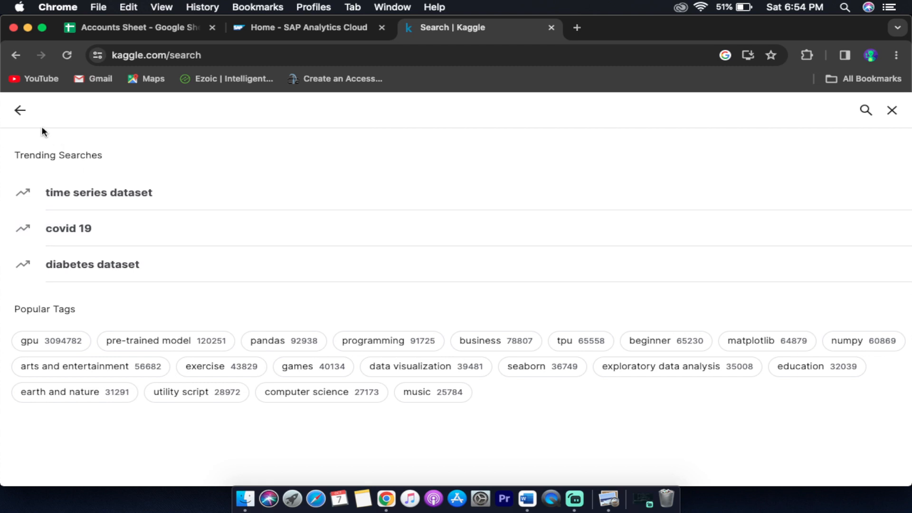
pyautogui.click(20, 110)
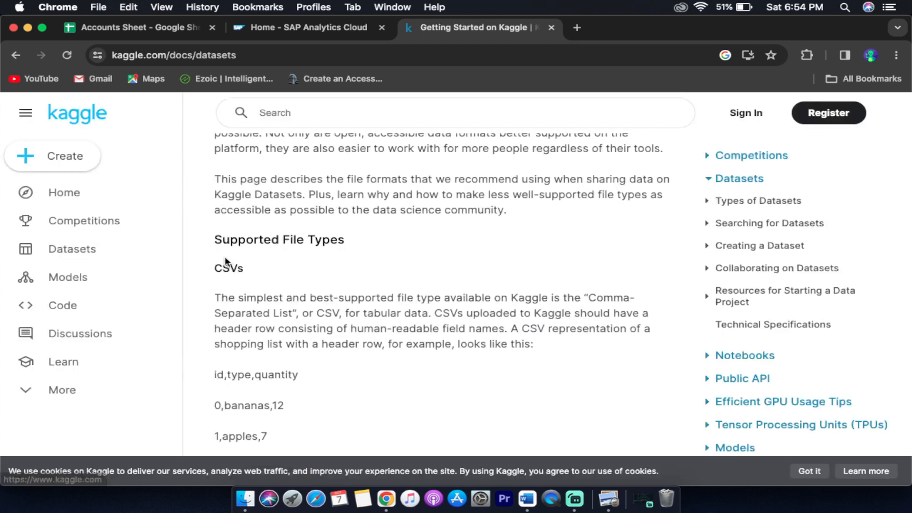
pyautogui.scroll(3, 471, 321)
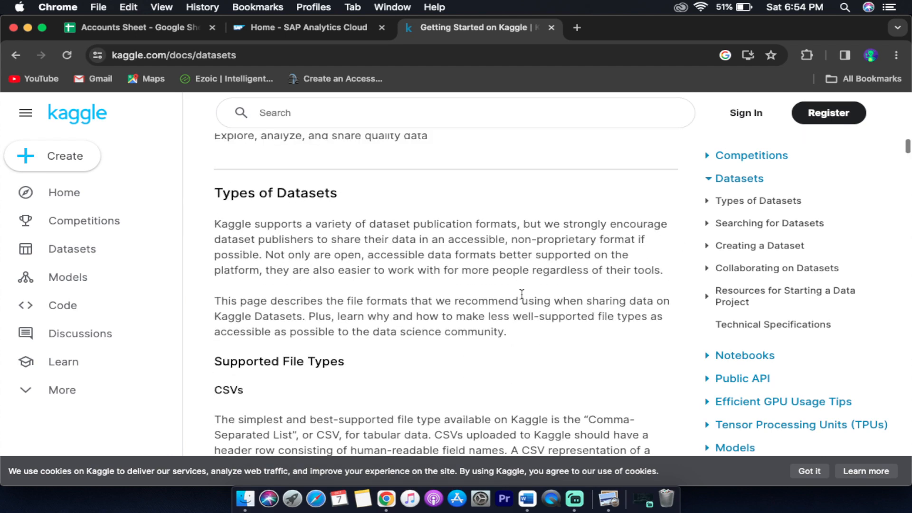
pyautogui.click(757, 201)
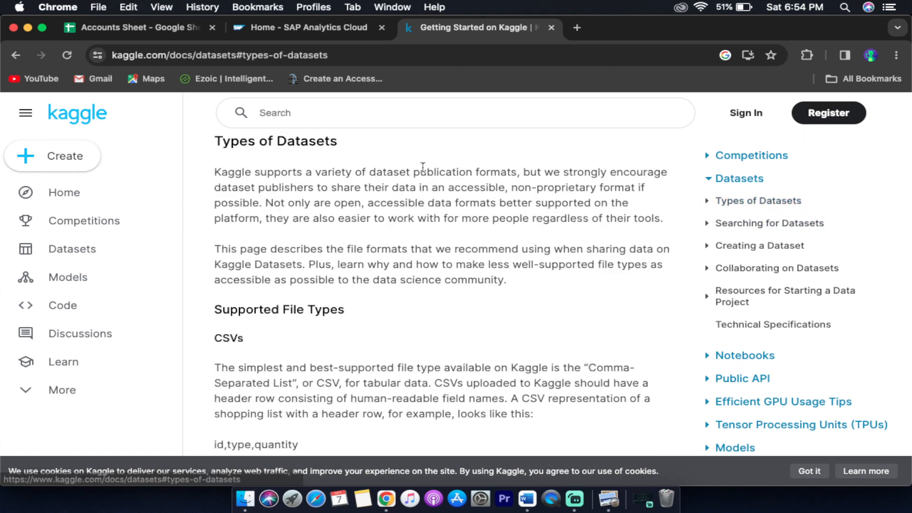
pyautogui.scroll(4, 422, 169)
# - Go to the Kaggle home page and sign in to the account
pyautogui.click(92, 118)
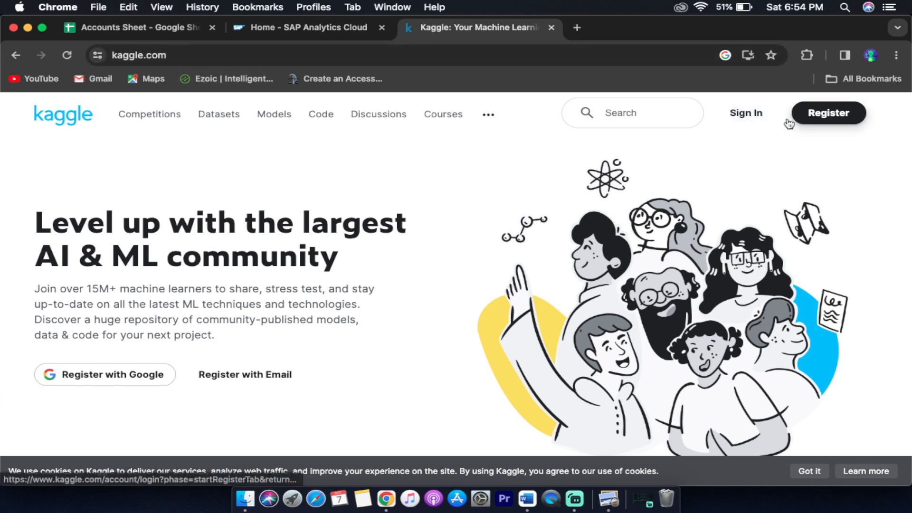
pyautogui.click(748, 115)
pyautogui.click(460, 275)
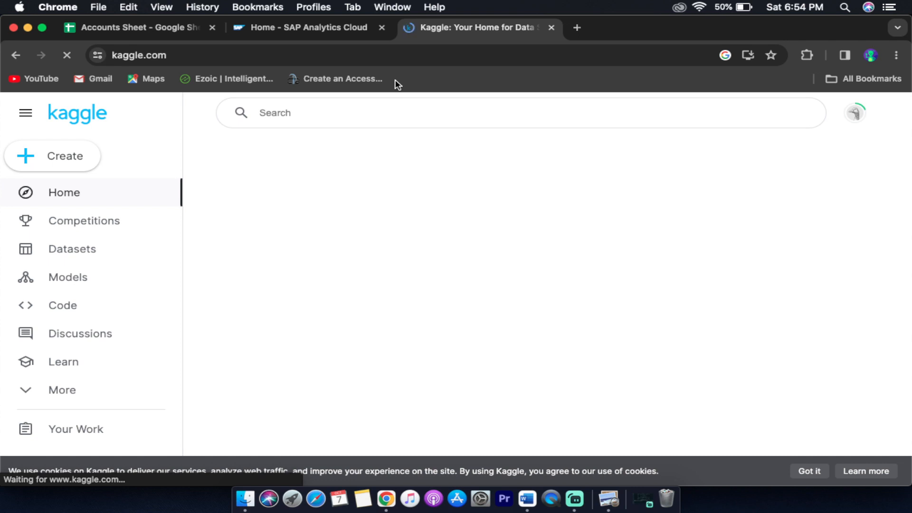
# - Browse Kaggle's datasets and open the Airbnb Listings Real Estate Data dataset
pyautogui.click(122, 256)
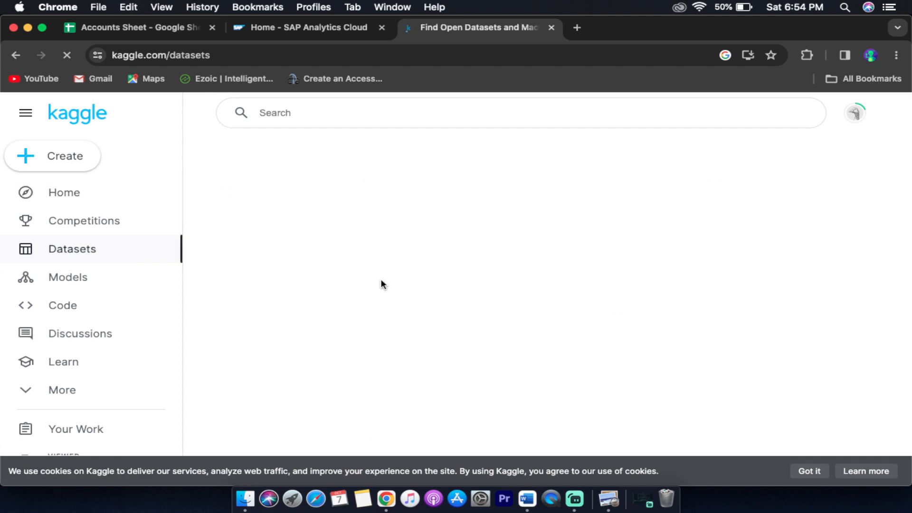
pyautogui.scroll(-2, 381, 283)
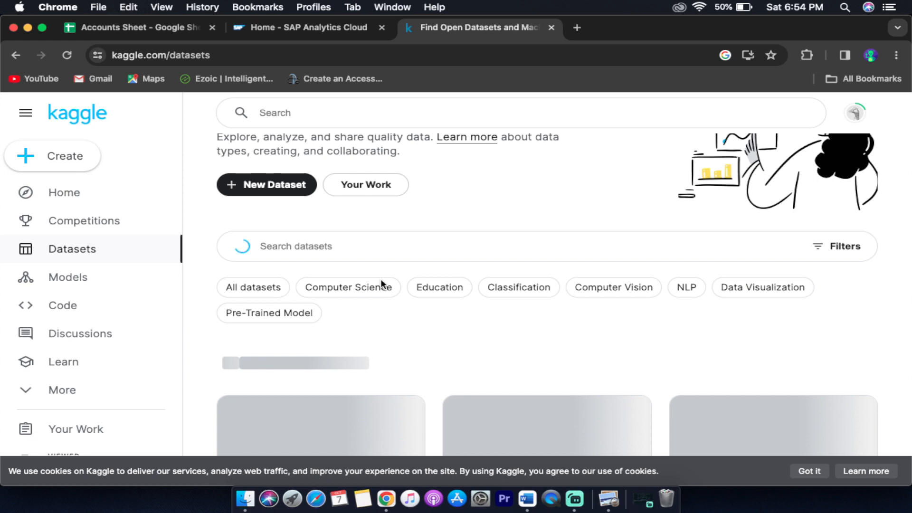
pyautogui.click(383, 285)
pyautogui.scroll(-2, 441, 344)
pyautogui.scroll(-4, 441, 345)
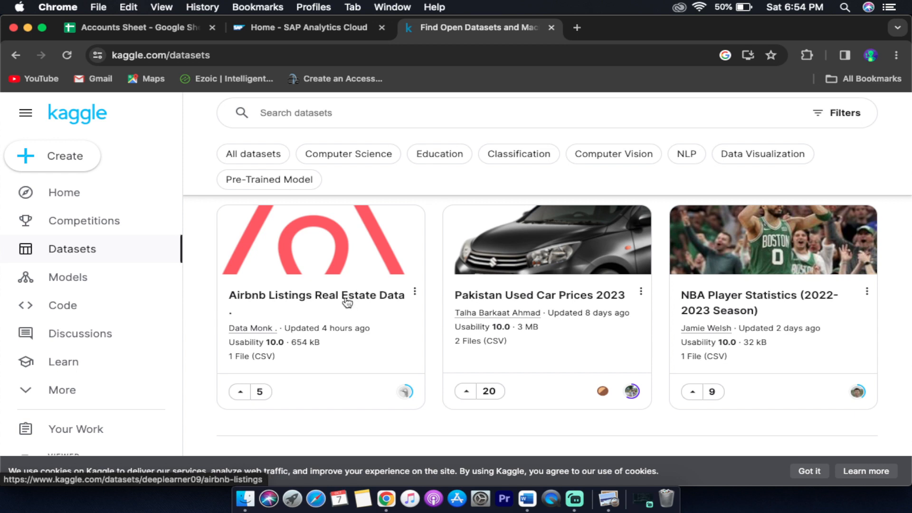
pyautogui.click(347, 296)
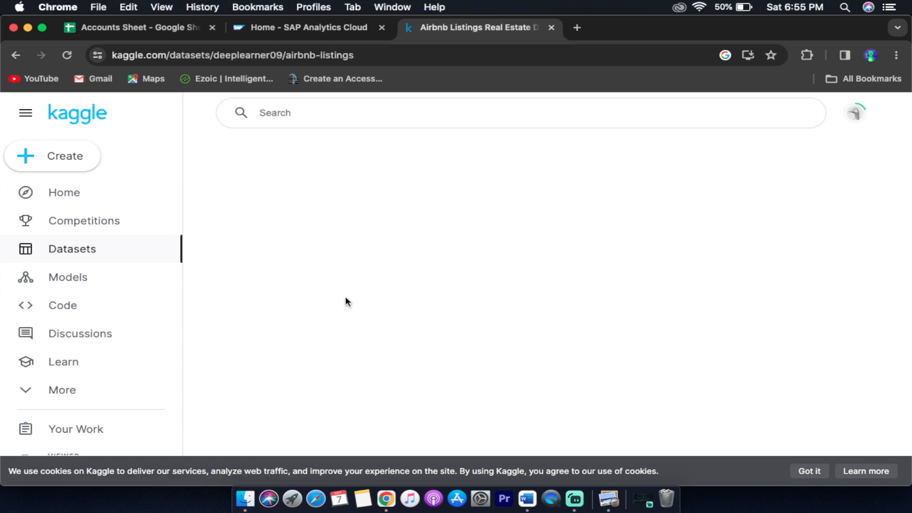
# - Download the Airbnb listings dataset and open the browser's full list of downloads
pyautogui.click(806, 171)
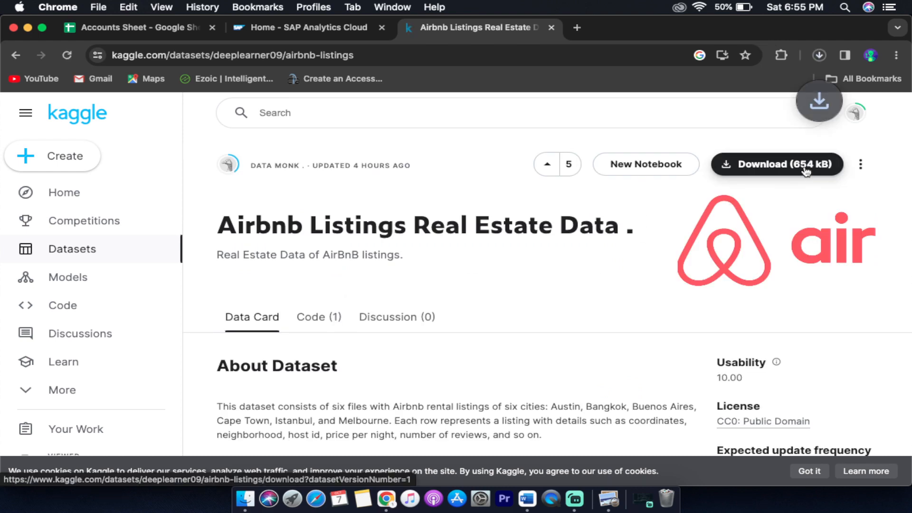
pyautogui.click(818, 55)
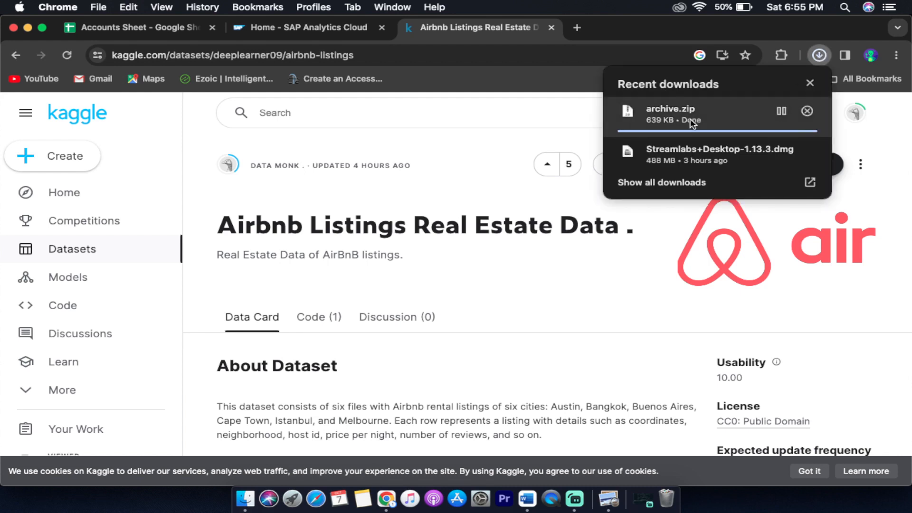
pyautogui.click(696, 184)
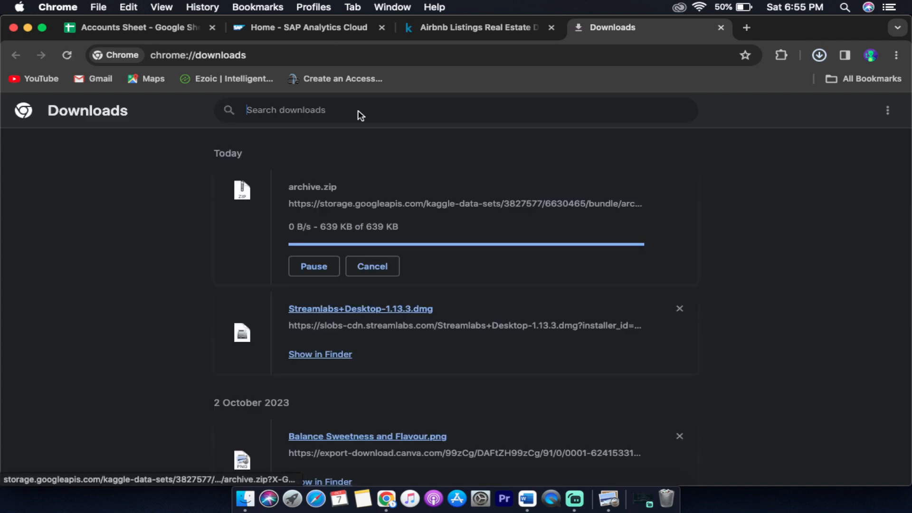
# - Return to SAP Analytics Cloud and open the Files area
pyautogui.click(329, 32)
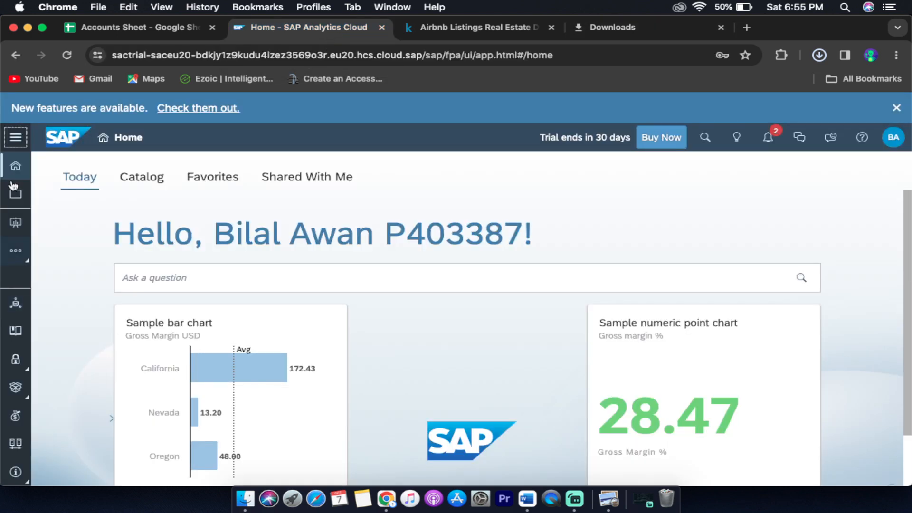
pyautogui.click(17, 137)
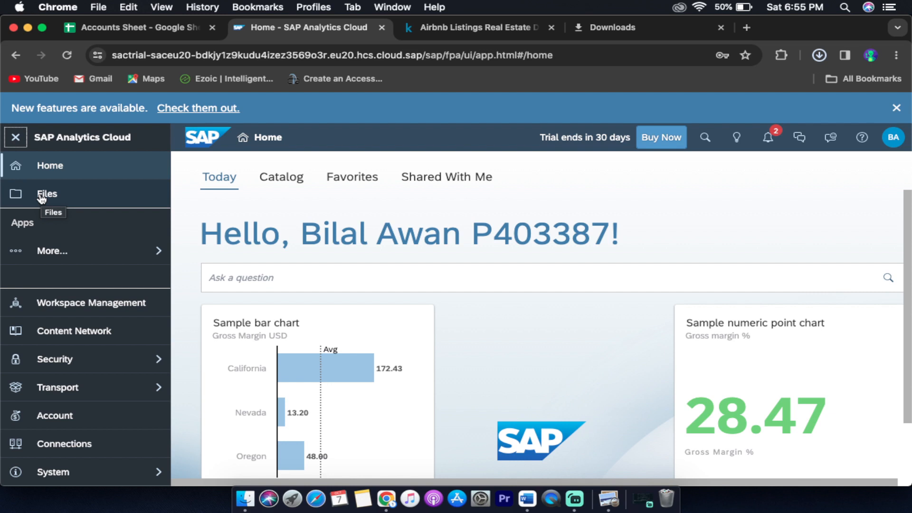
pyautogui.click(42, 196)
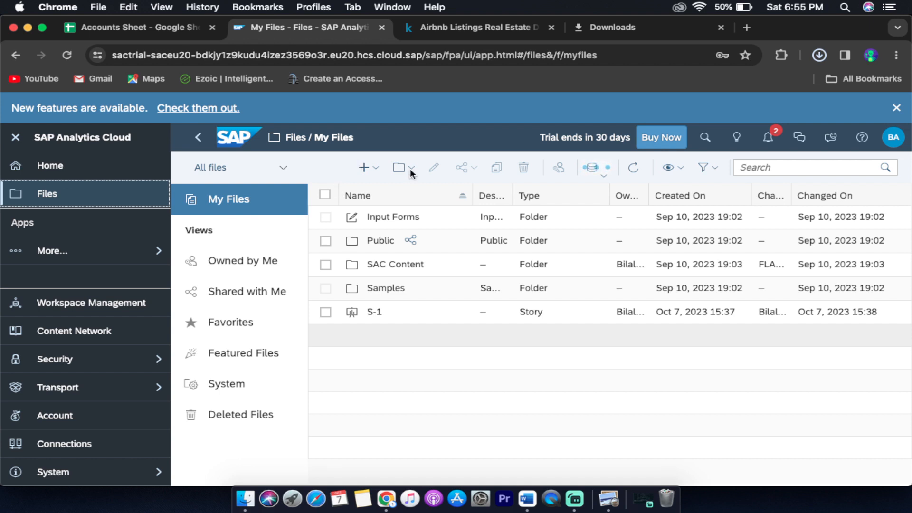
# - Create a new folder named Demo SAC in My Files
pyautogui.click(371, 169)
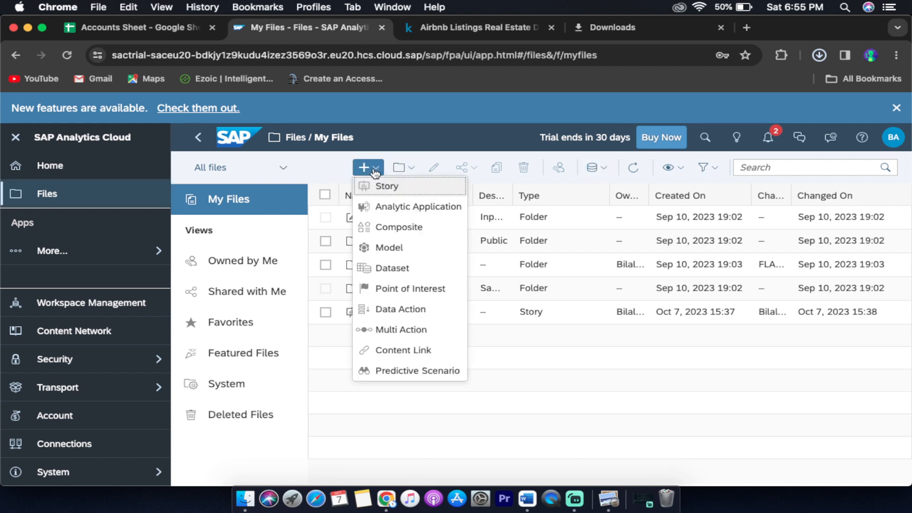
pyautogui.click(412, 170)
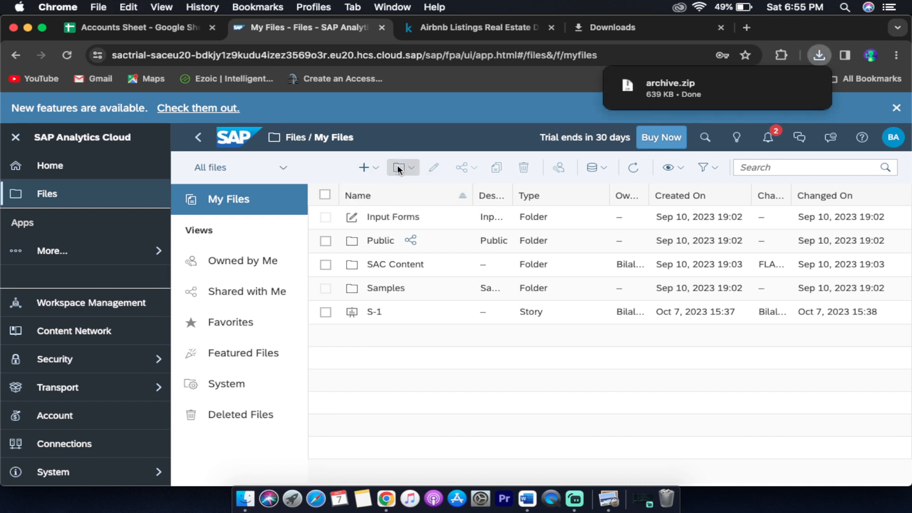
pyautogui.click(413, 172)
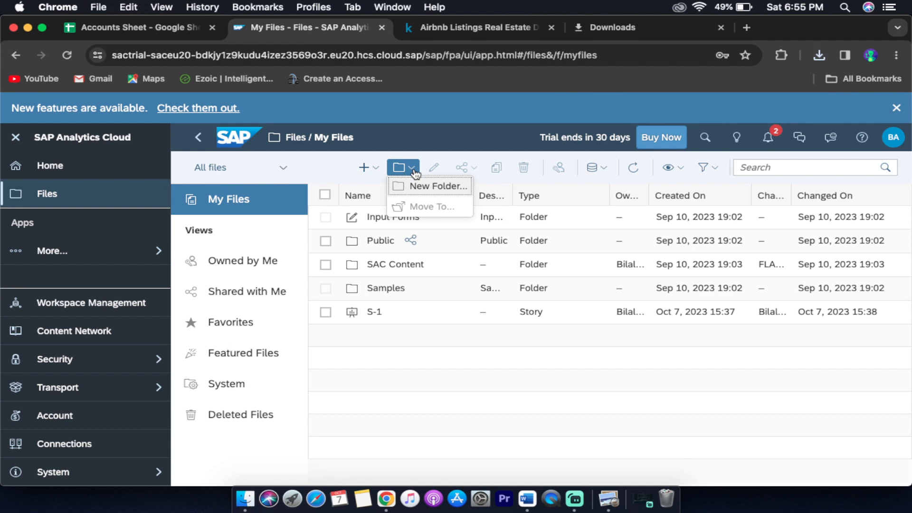
pyautogui.click(455, 188)
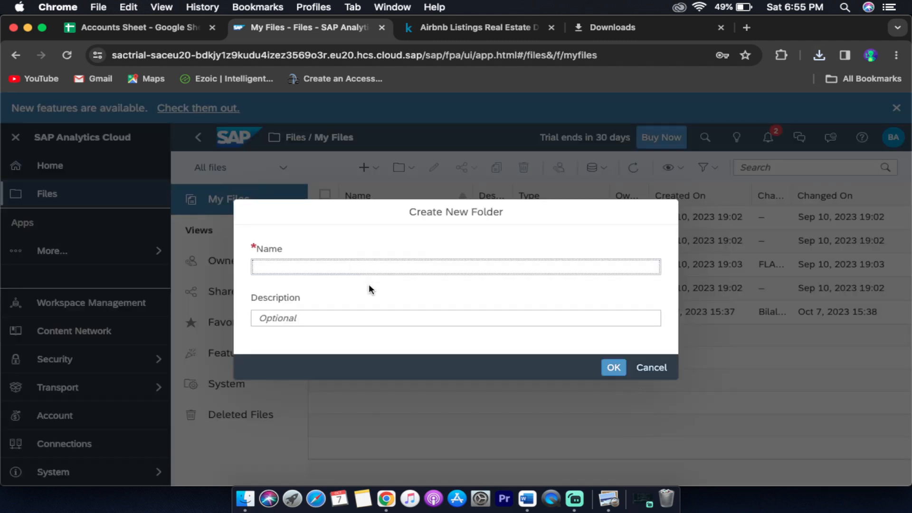
pyautogui.write('Demo SAC')
pyautogui.click(613, 368)
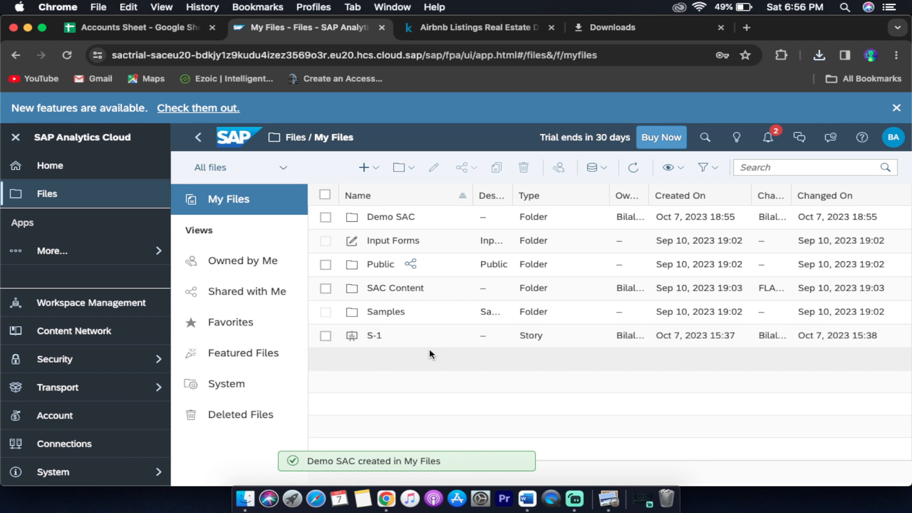
# - Return to the browser's downloads list and show archive.zip in Finder
pyautogui.click(643, 30)
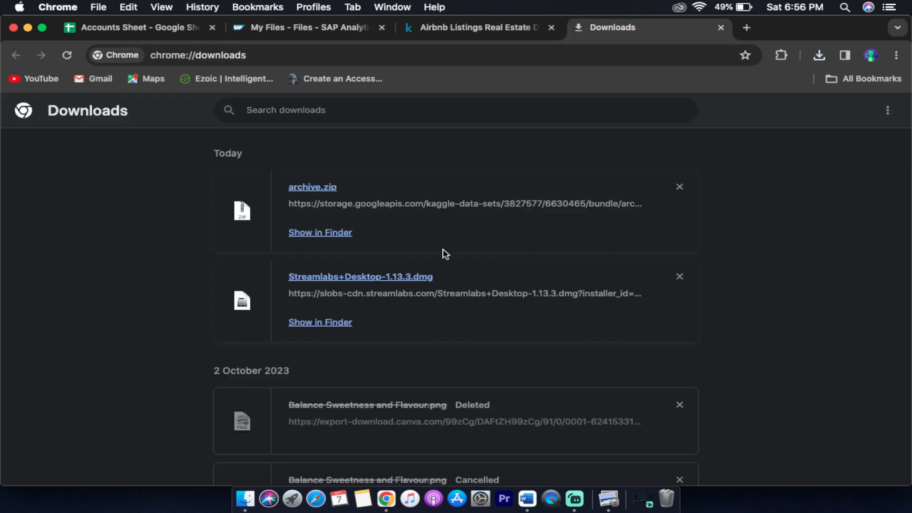
pyautogui.click(338, 235)
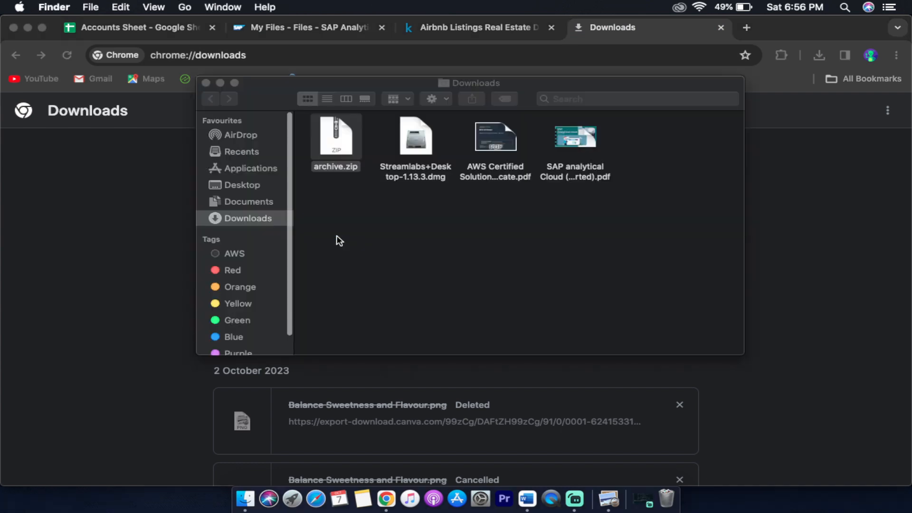
# - Extract archive.zip in the Downloads folder and return to SAP Analytics Cloud
pyautogui.rightClick(331, 141)
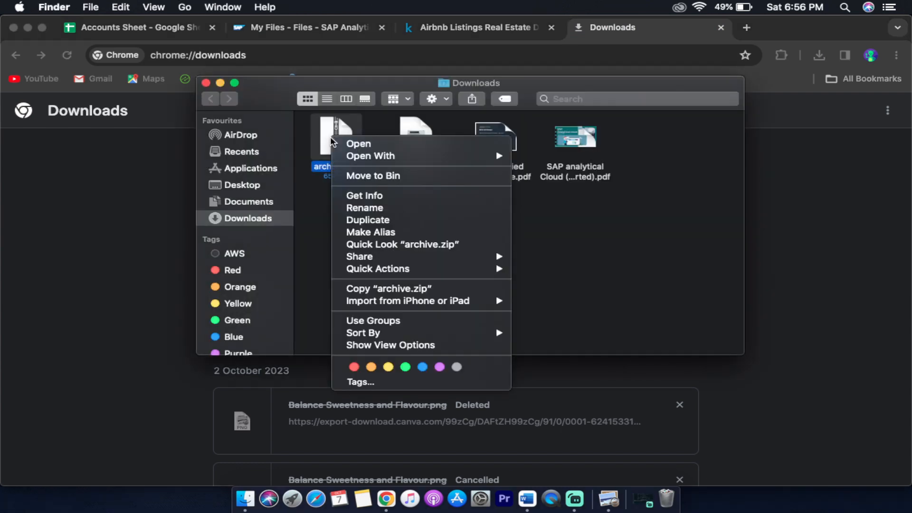
pyautogui.click(424, 145)
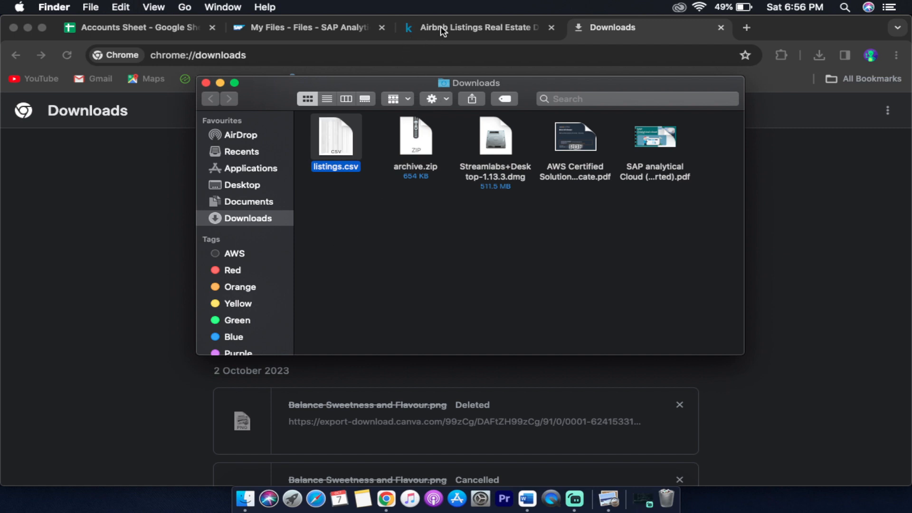
pyautogui.click(310, 29)
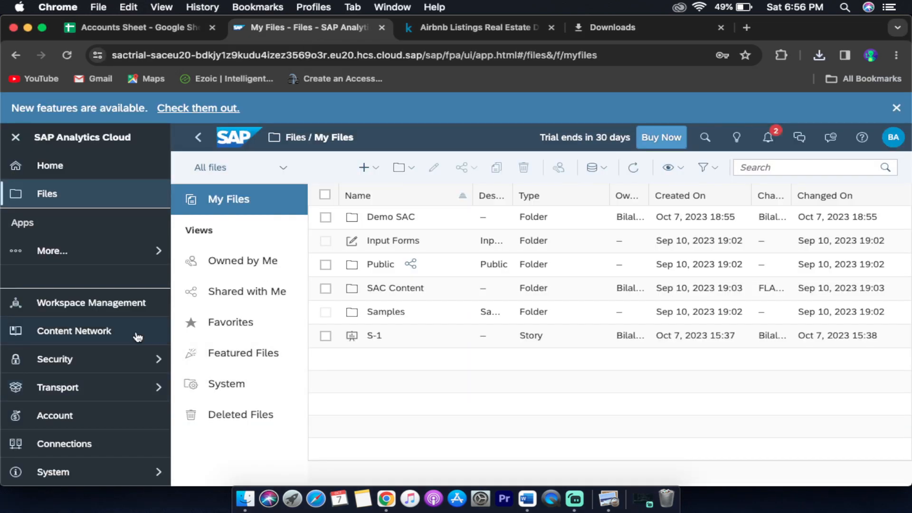
# - Start a new dataset from a CSV or Excel file and import listings.csv with first-row column headers and auto-detected delimiter
pyautogui.click(152, 252)
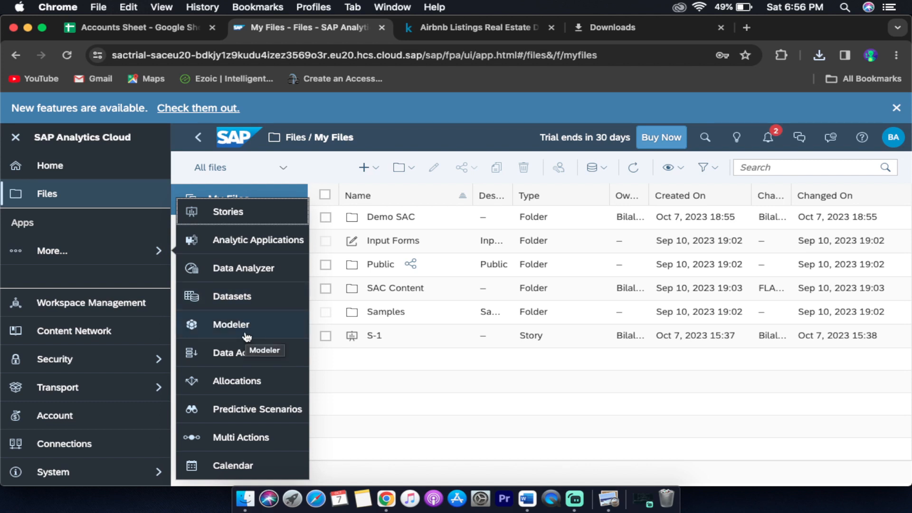
pyautogui.click(262, 304)
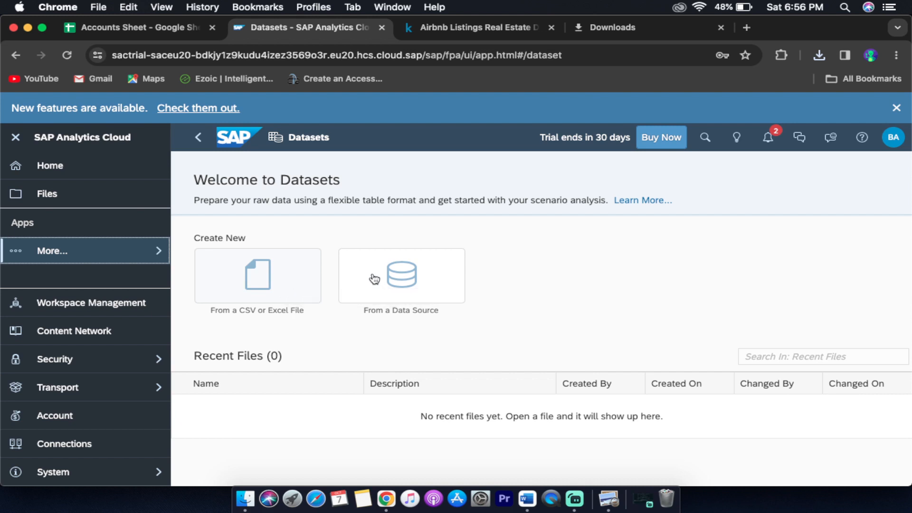
pyautogui.click(243, 315)
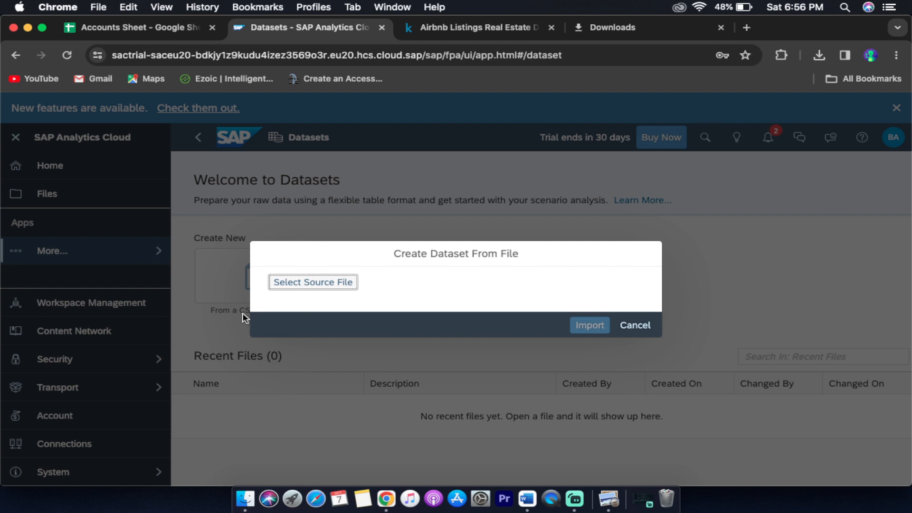
pyautogui.click(316, 284)
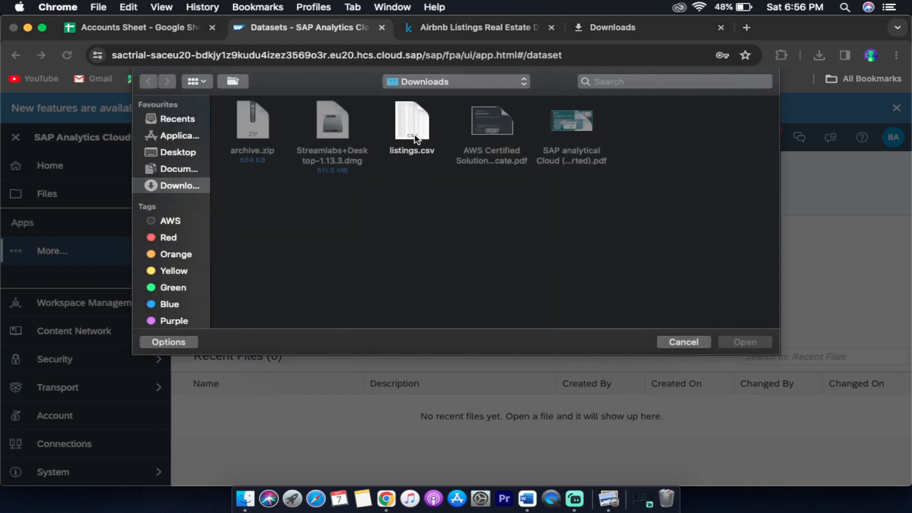
pyautogui.click(413, 135)
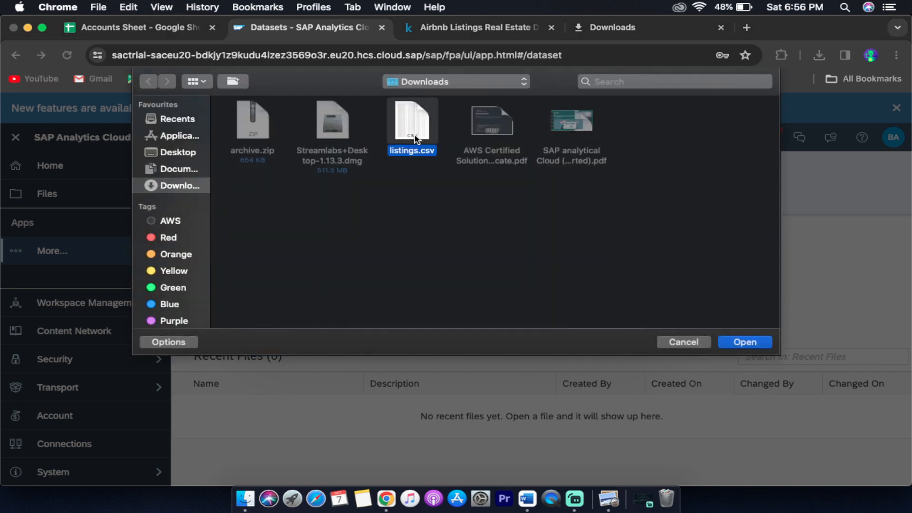
pyautogui.click(746, 342)
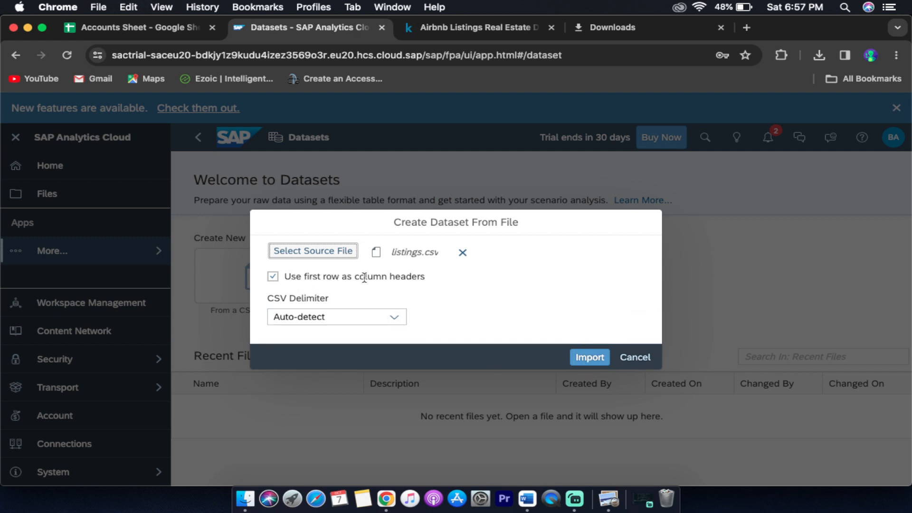
pyautogui.click(590, 357)
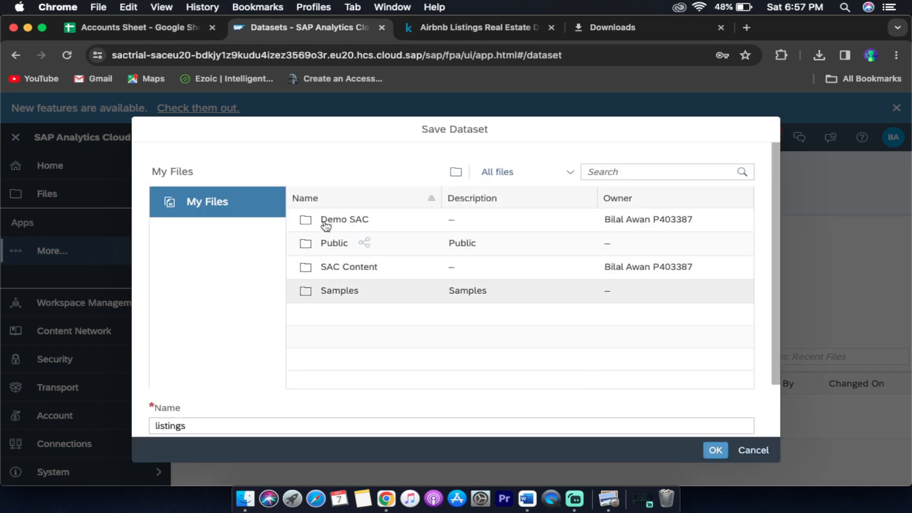
# - Save the imported dataset in the Demo SAC folder under the name Dataset for listing
pyautogui.doubleClick(350, 227)
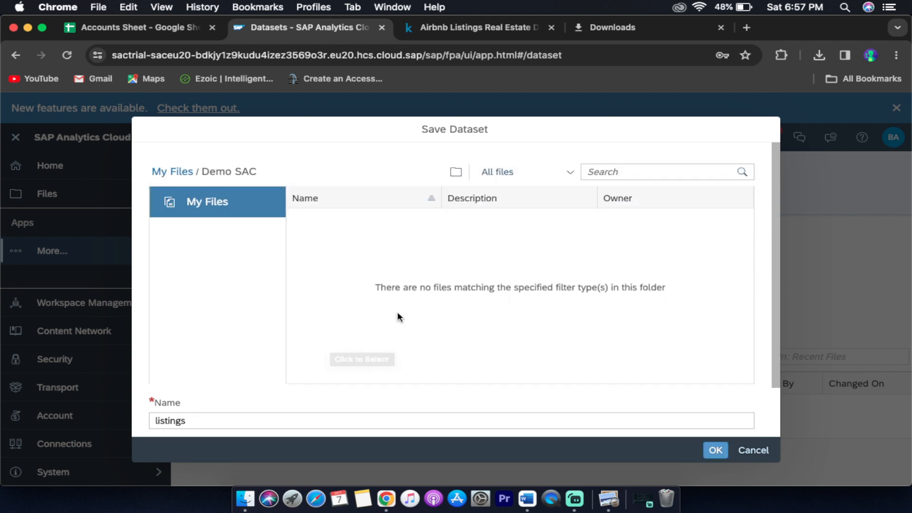
pyautogui.scroll(-3, 397, 311)
pyautogui.tripleClick(323, 356)
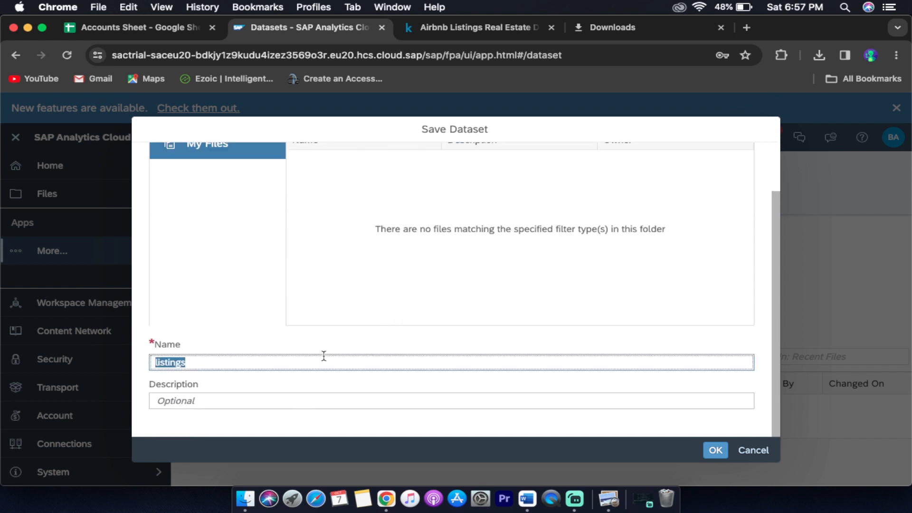
pyautogui.write('Dataset for lising')
pyautogui.press('BackSpace')
pyautogui.press('BackSpace')
pyautogui.press('BackSpace')
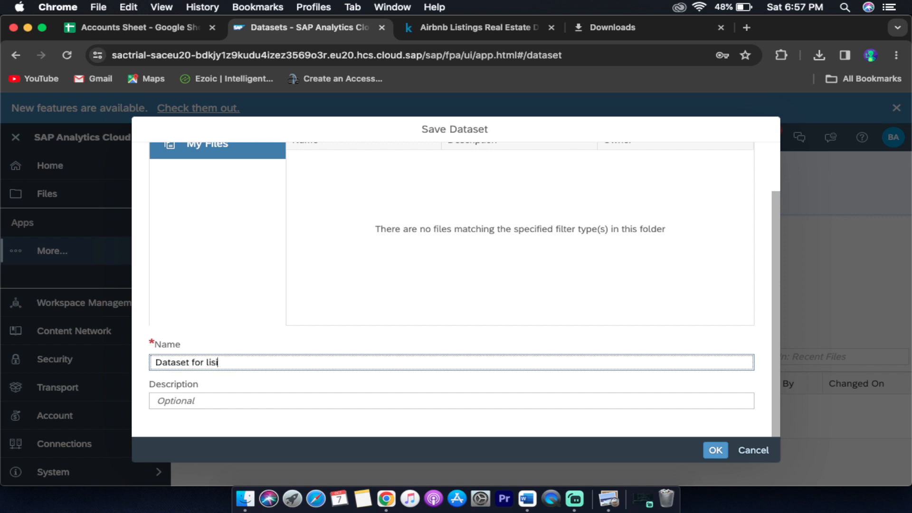
pyautogui.write('ting')
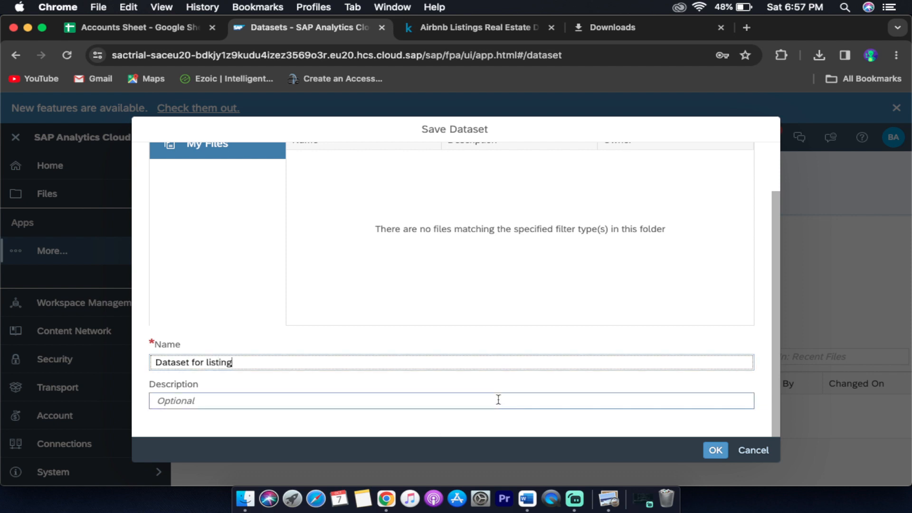
pyautogui.click(716, 450)
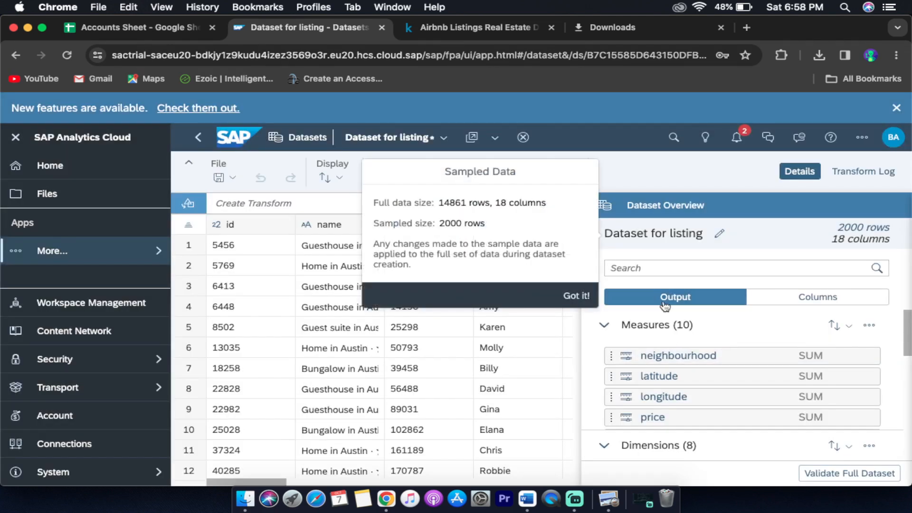
# - Dismiss the sampled data notice and review the dataset's measures and dimensions, collapsing both lists
pyautogui.click(586, 295)
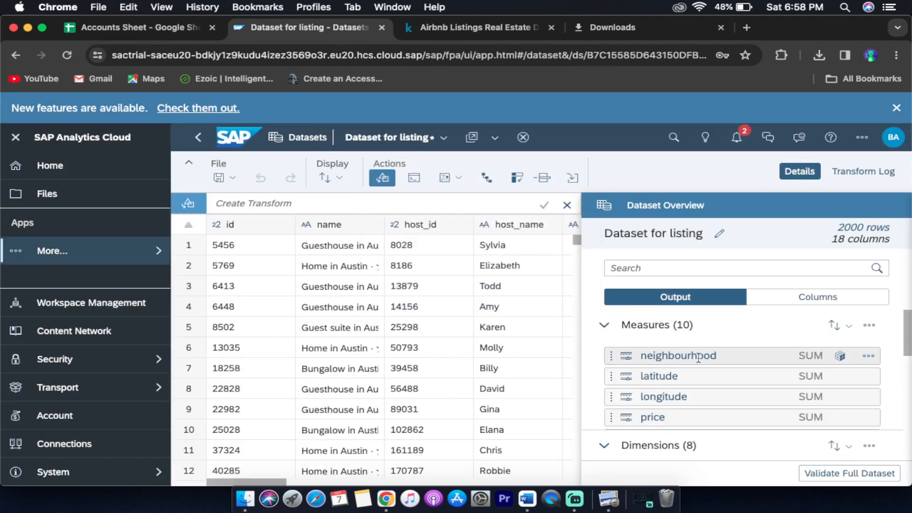
pyautogui.scroll(-5, 700, 335)
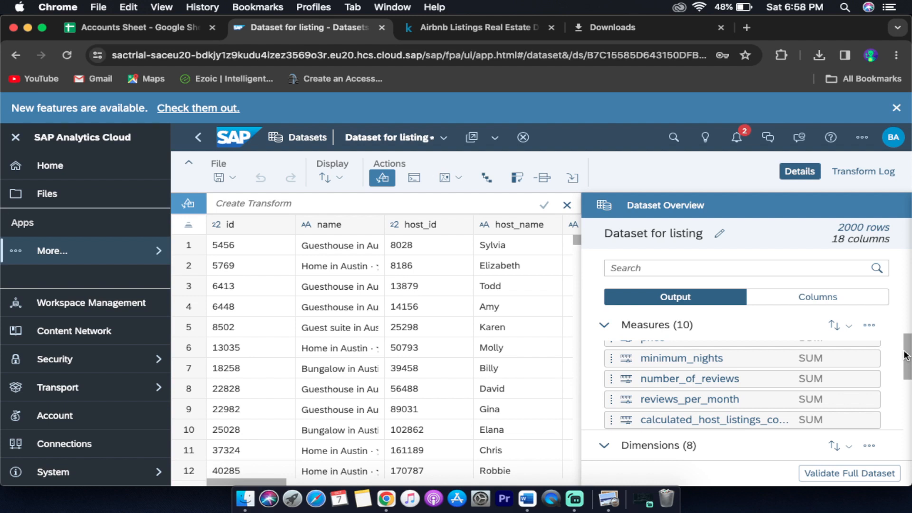
pyautogui.moveTo(906, 356); pyautogui.dragTo(910, 430)
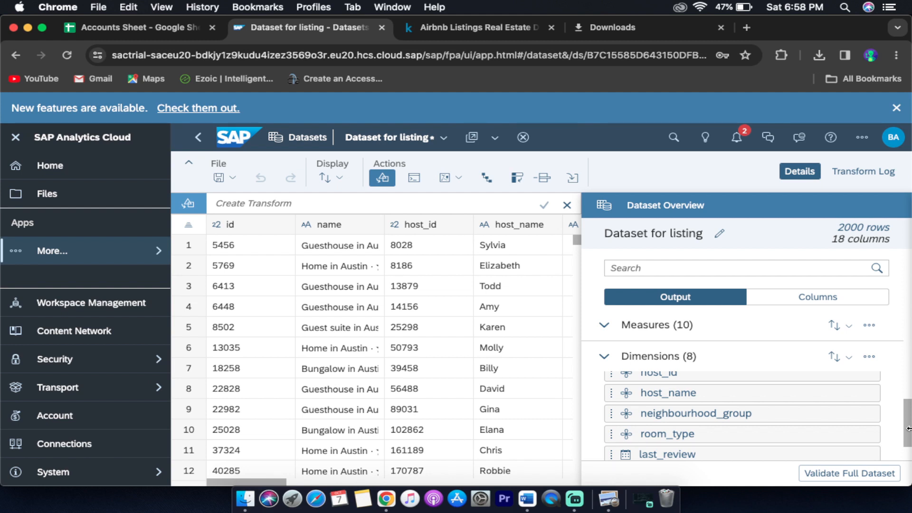
pyautogui.click(605, 357)
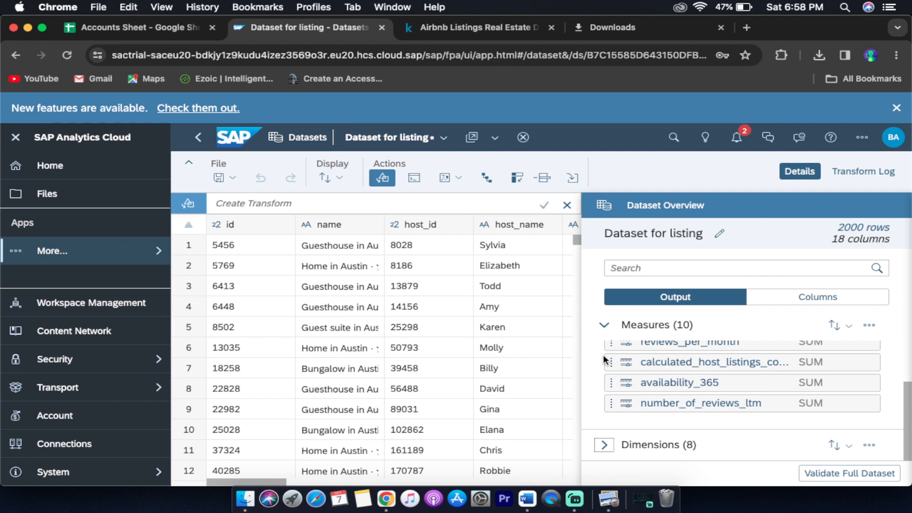
pyautogui.click(604, 325)
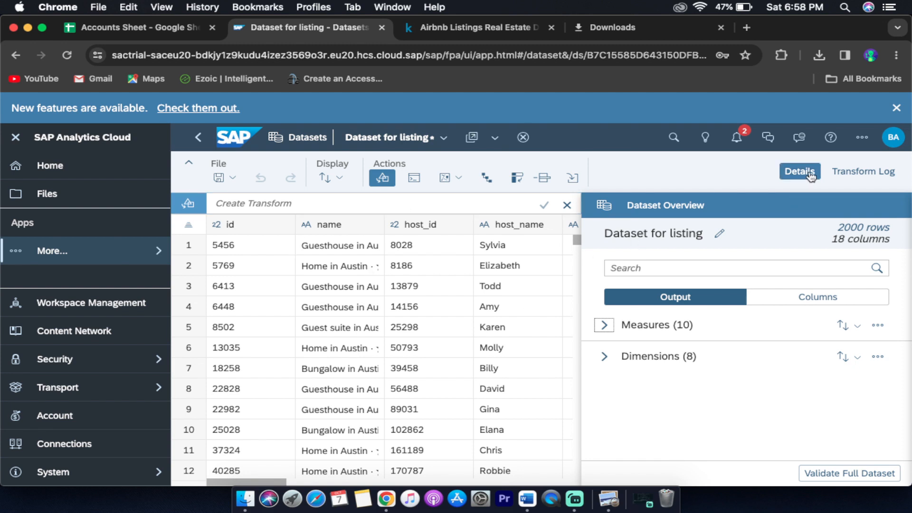
# - Check the dataset's transform log and hide the dataset details to look through the table's rows and columns
pyautogui.click(866, 173)
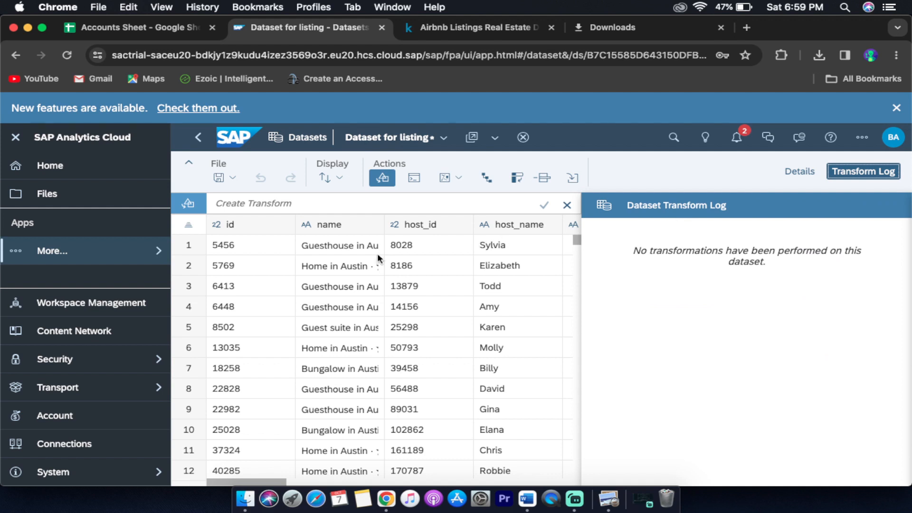
pyautogui.click(806, 173)
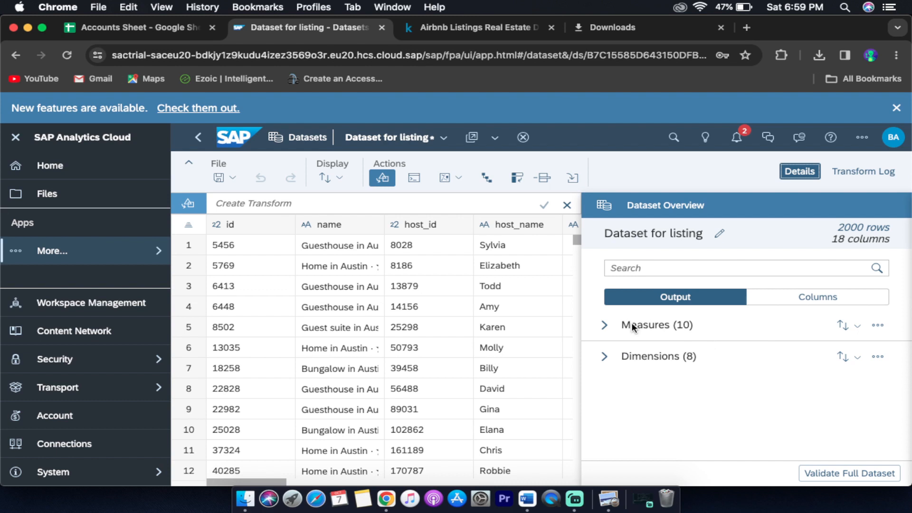
pyautogui.click(799, 179)
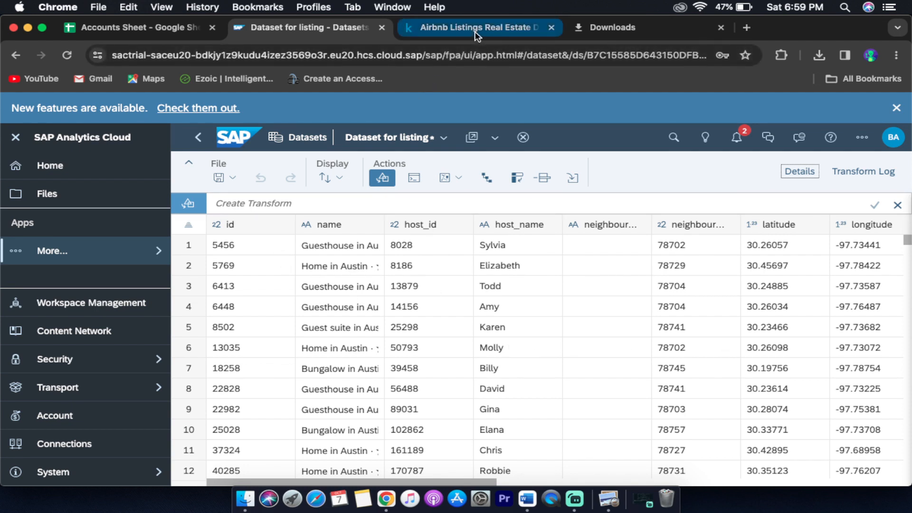
pyautogui.scroll(-2, 460, 333)
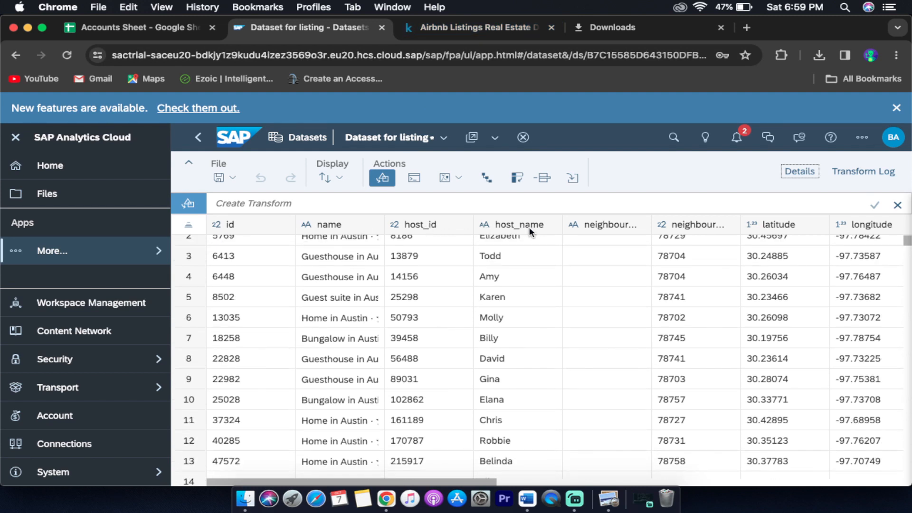
pyautogui.hscroll(5, 673, 324)
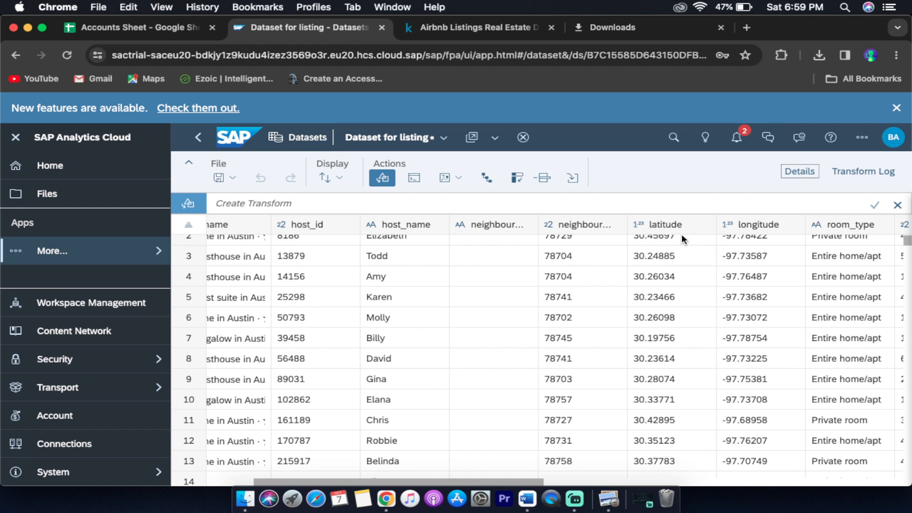
# - Look at the geo enrichment options and inspect the latitude and longitude columns
pyautogui.click(457, 182)
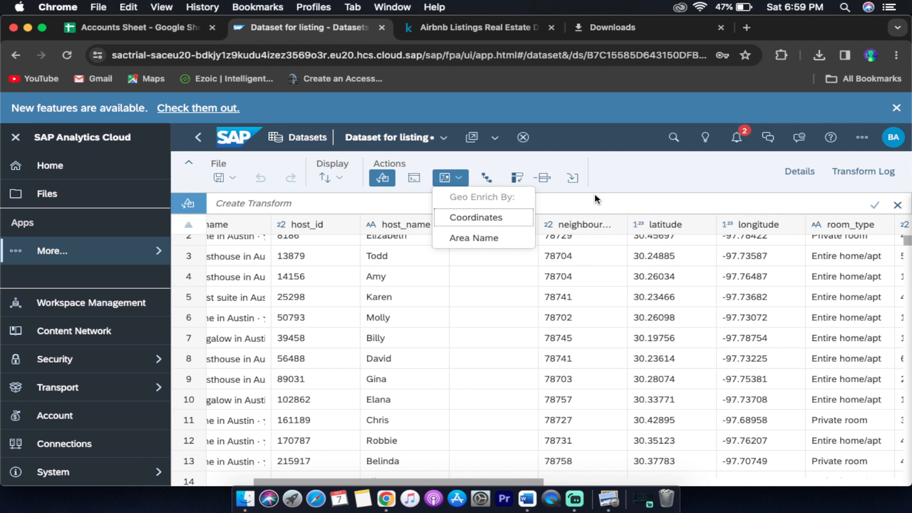
pyautogui.click(712, 277)
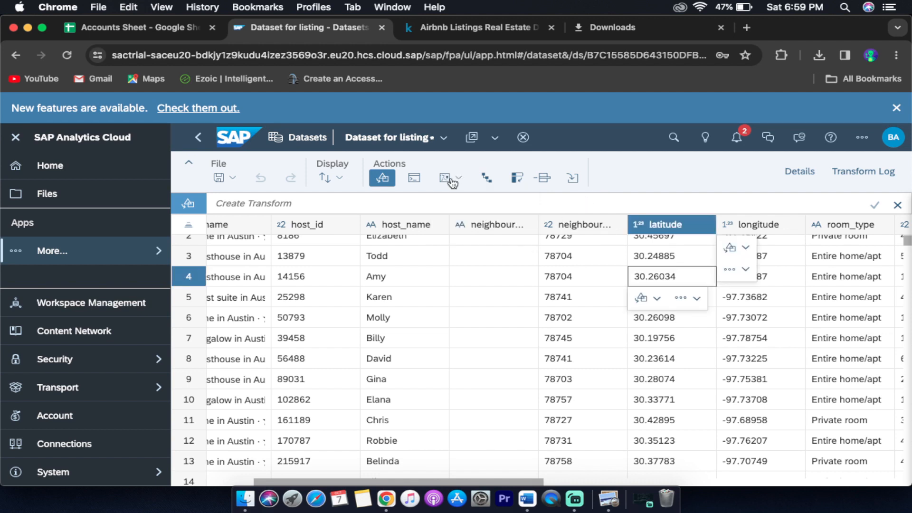
pyautogui.click(779, 329)
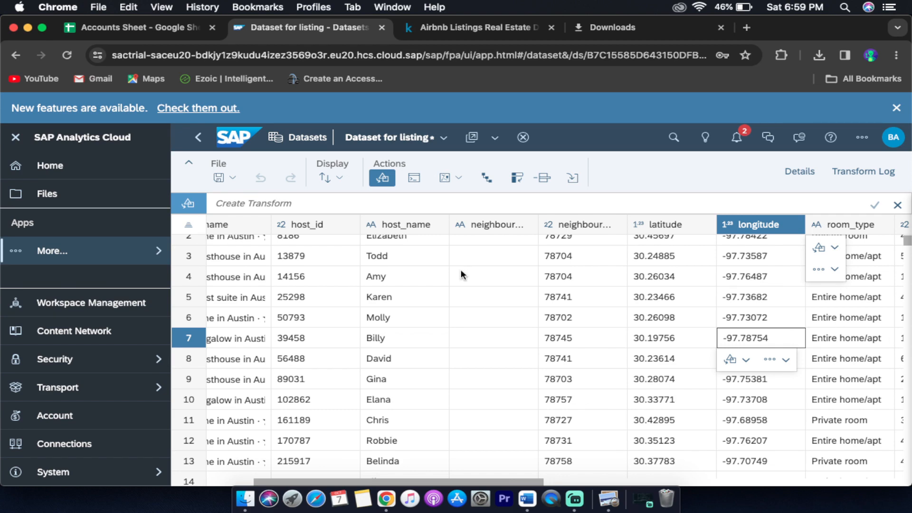
# - Save the dataset
pyautogui.click(221, 181)
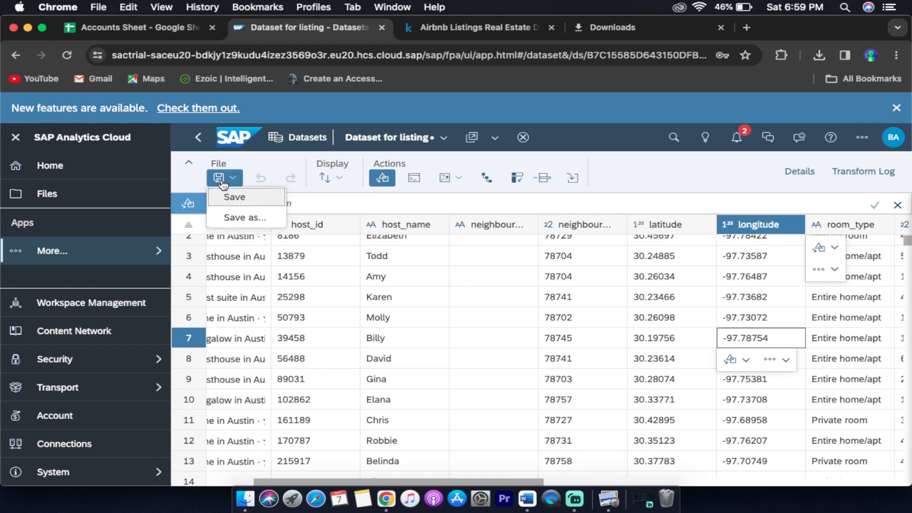
pyautogui.click(247, 202)
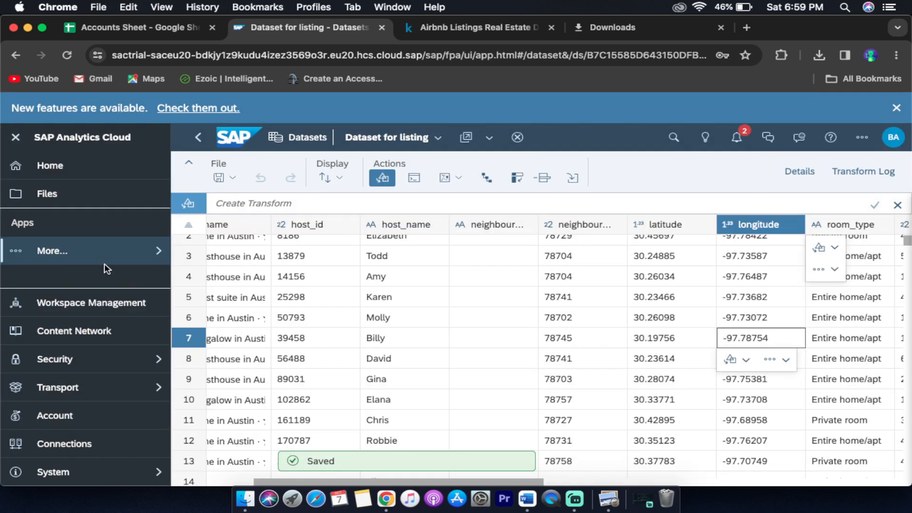
# - Create a new Canvas story using the Classic Design Experience
pyautogui.click(133, 254)
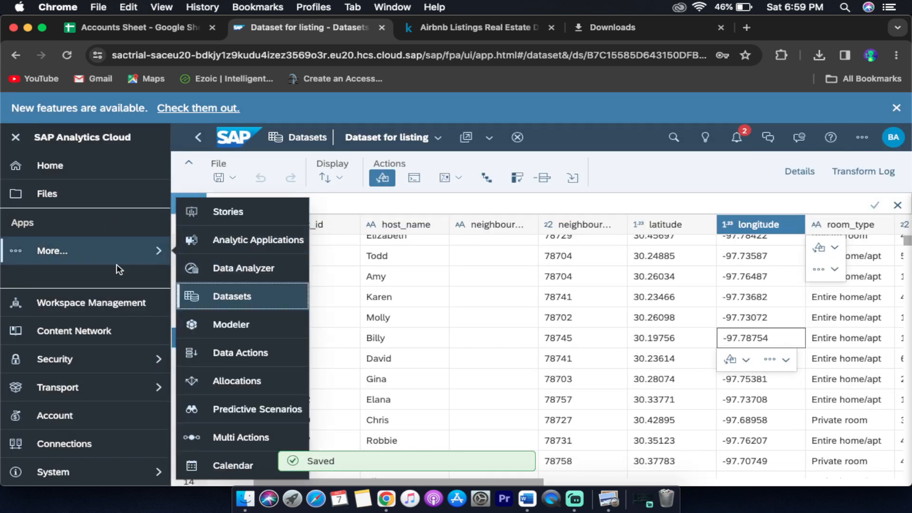
pyautogui.click(247, 213)
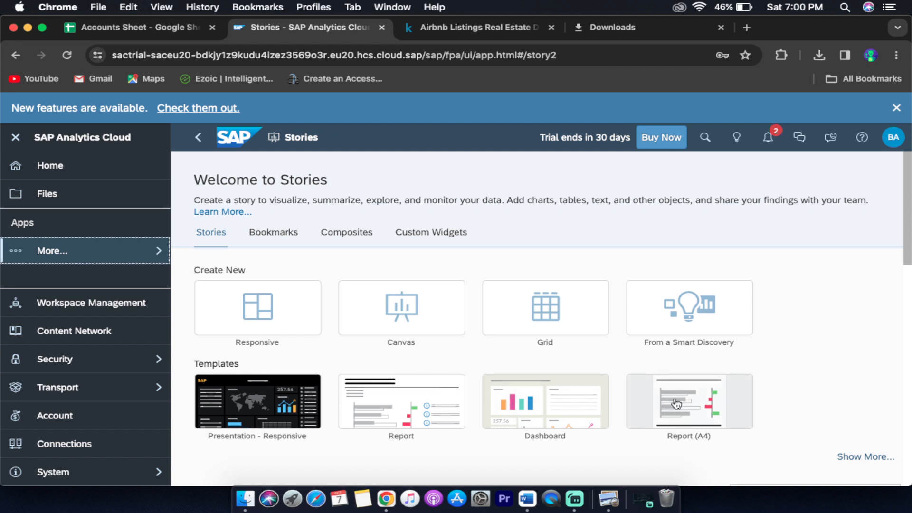
pyautogui.click(396, 292)
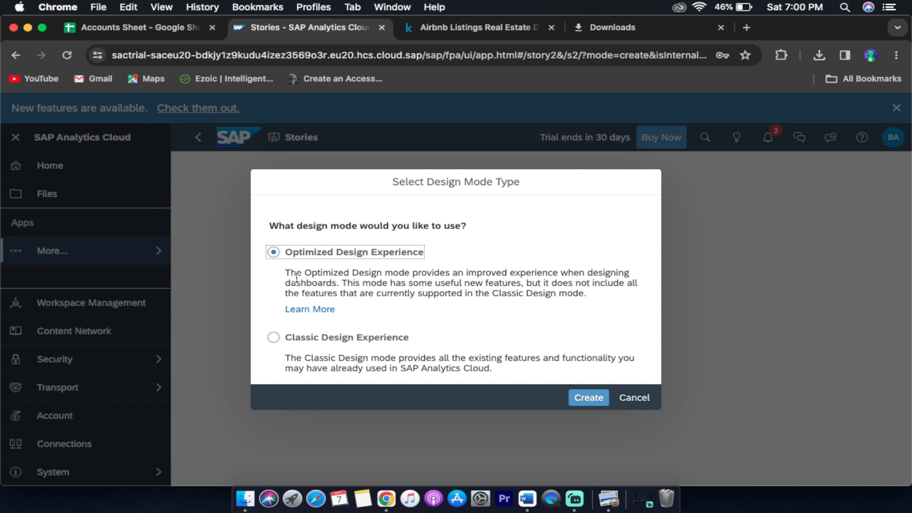
pyautogui.click(273, 337)
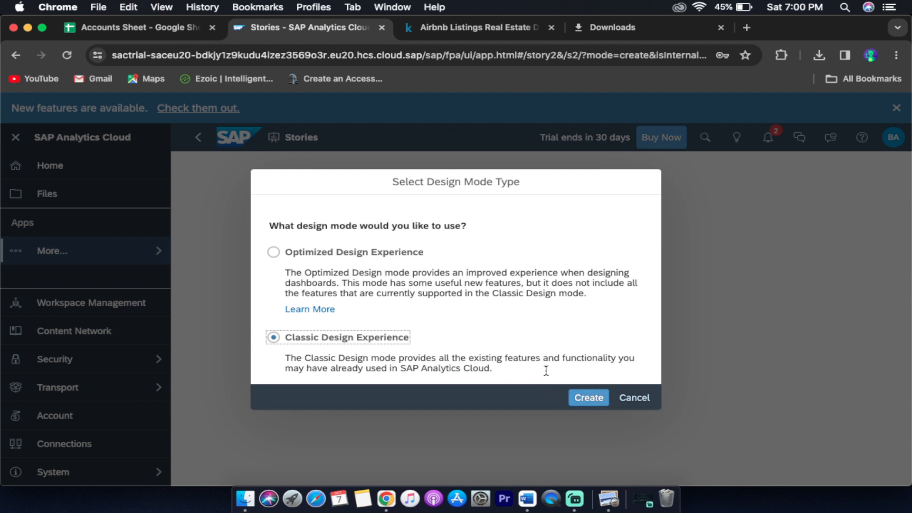
pyautogui.click(589, 398)
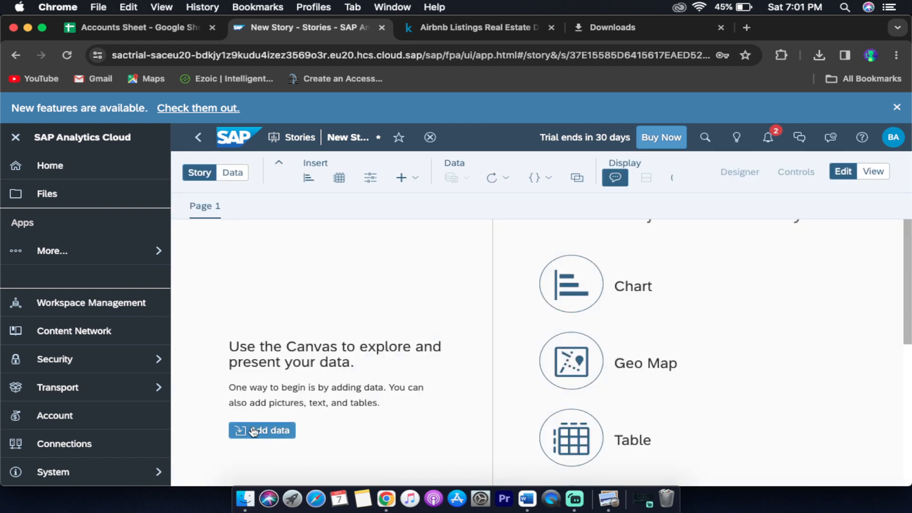
# - Add the existing "Dataset for listing" from the Demo SAC folder to the story as its data source
pyautogui.click(253, 431)
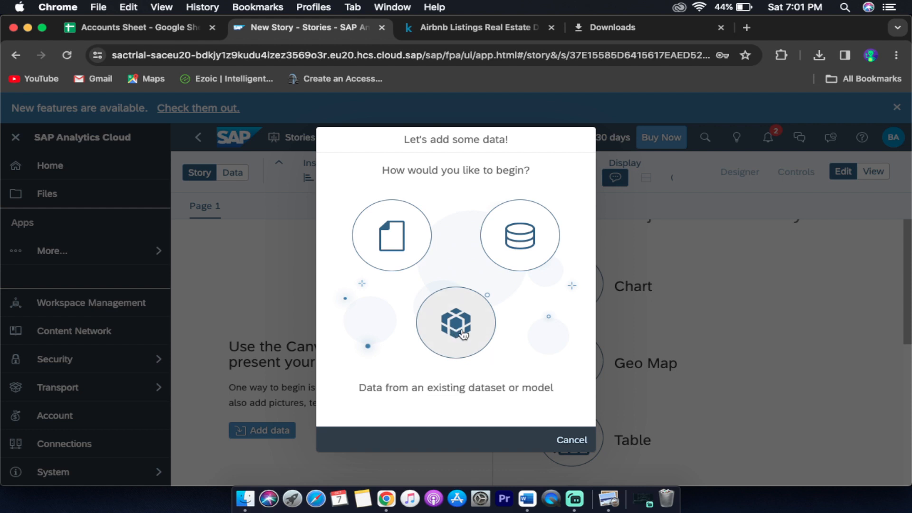
pyautogui.click(464, 340)
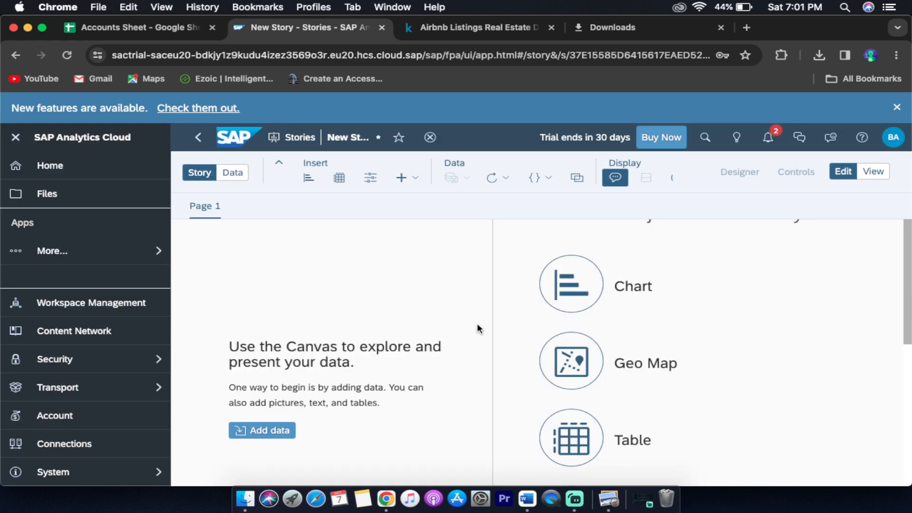
pyautogui.click(278, 434)
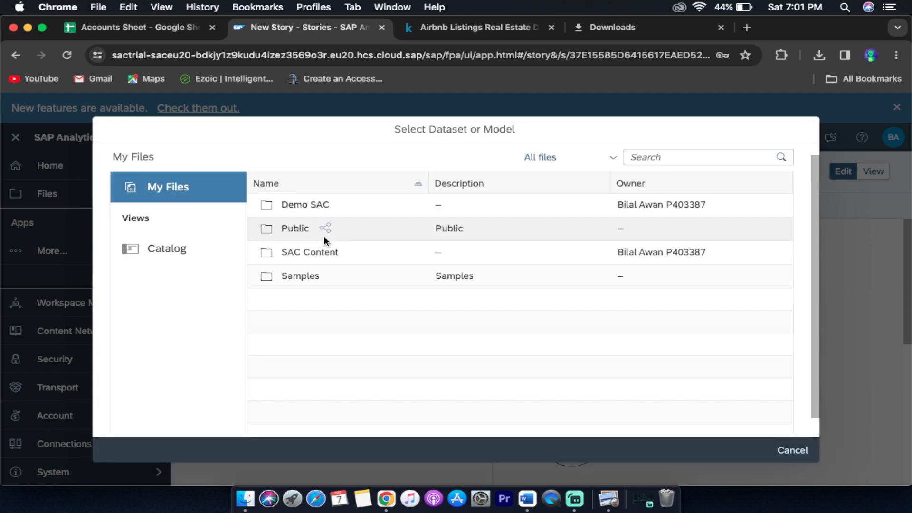
pyautogui.click(310, 209)
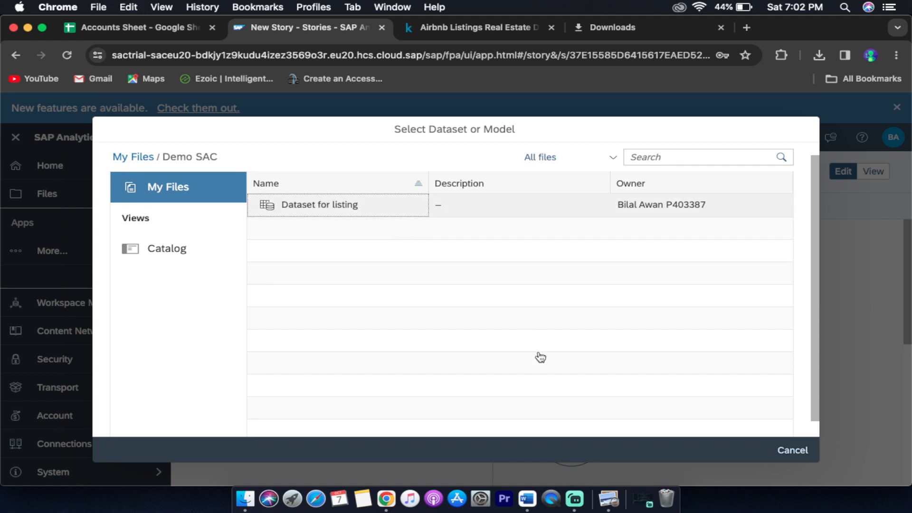
pyautogui.click(418, 205)
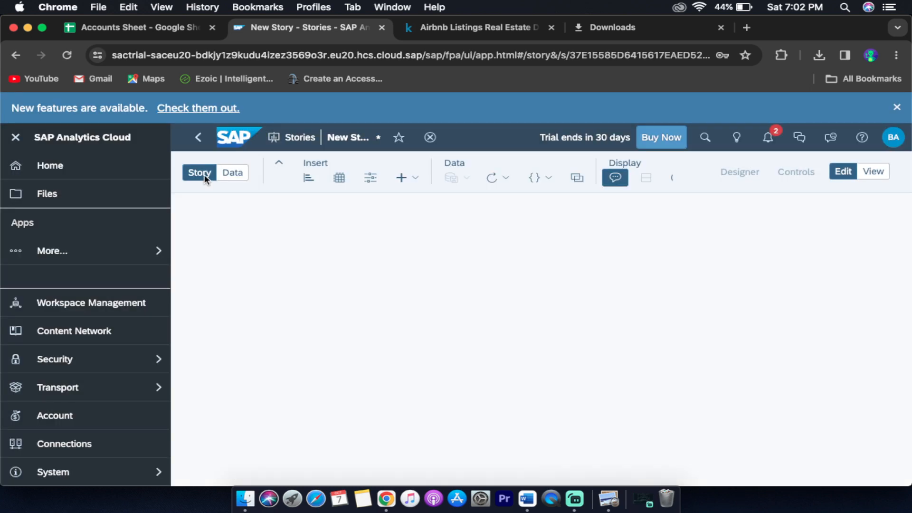
# - Switch the story to its data exploration view and show all dimensions of the dataset alongside the measures
pyautogui.click(241, 176)
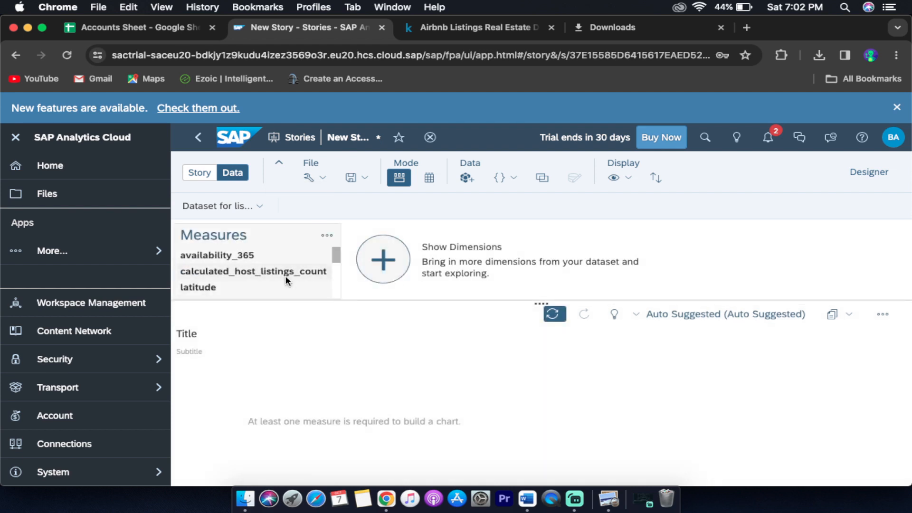
pyautogui.scroll(-3, 277, 280)
pyautogui.scroll(2, 278, 281)
pyautogui.scroll(-2, 277, 280)
pyautogui.scroll(1, 278, 284)
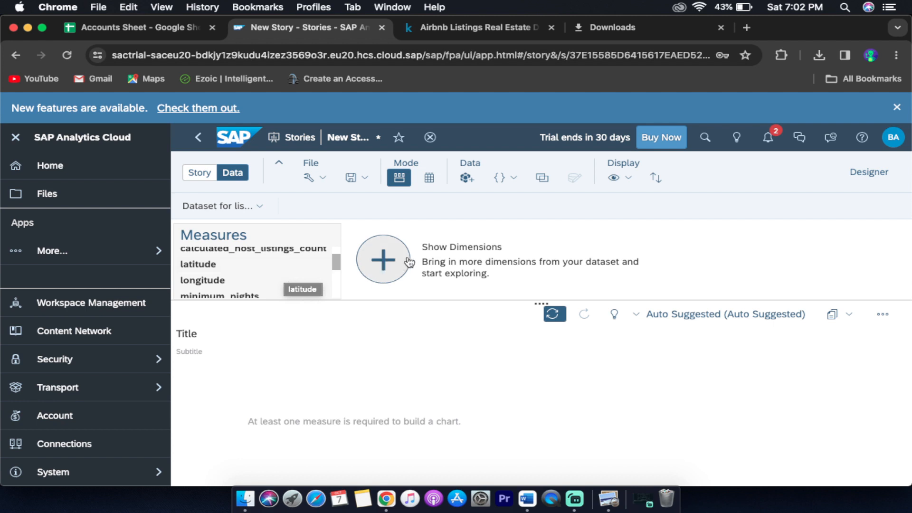
pyautogui.click(389, 274)
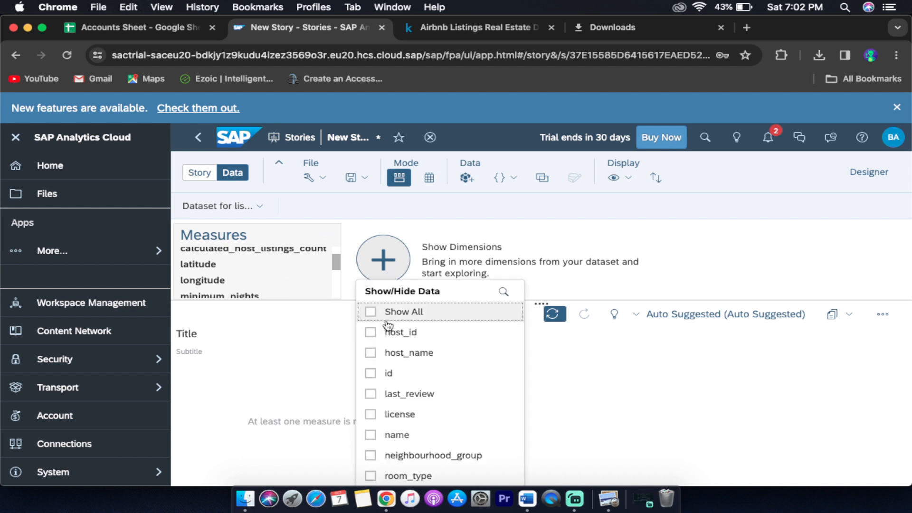
pyautogui.click(371, 313)
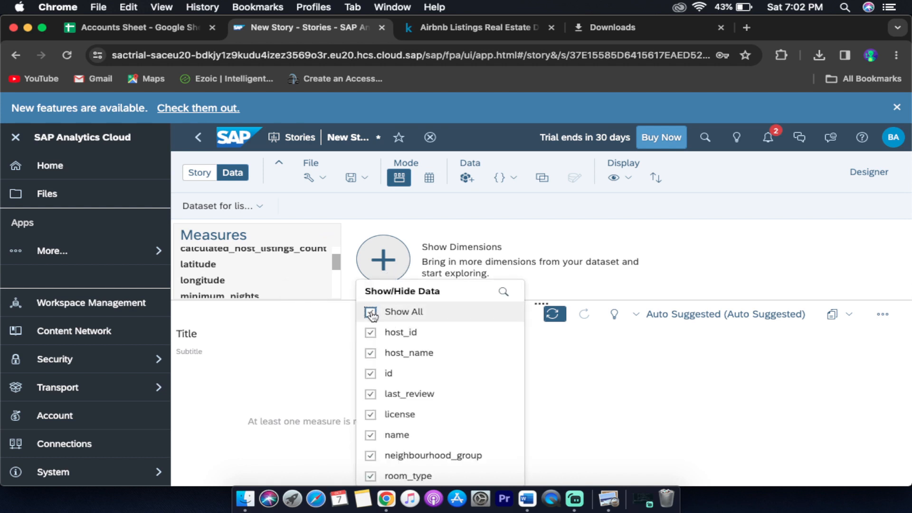
pyautogui.click(331, 352)
pyautogui.hscroll(10, 643, 242)
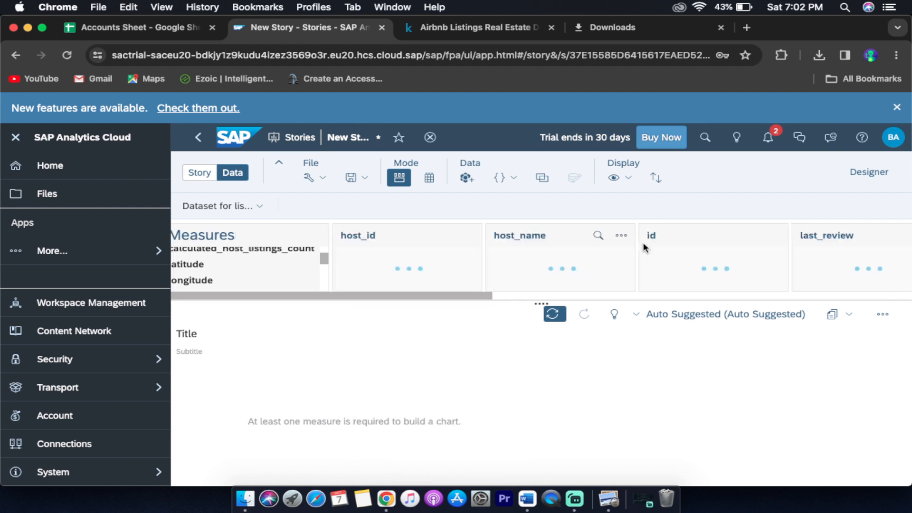
pyautogui.hscroll(-6, 644, 242)
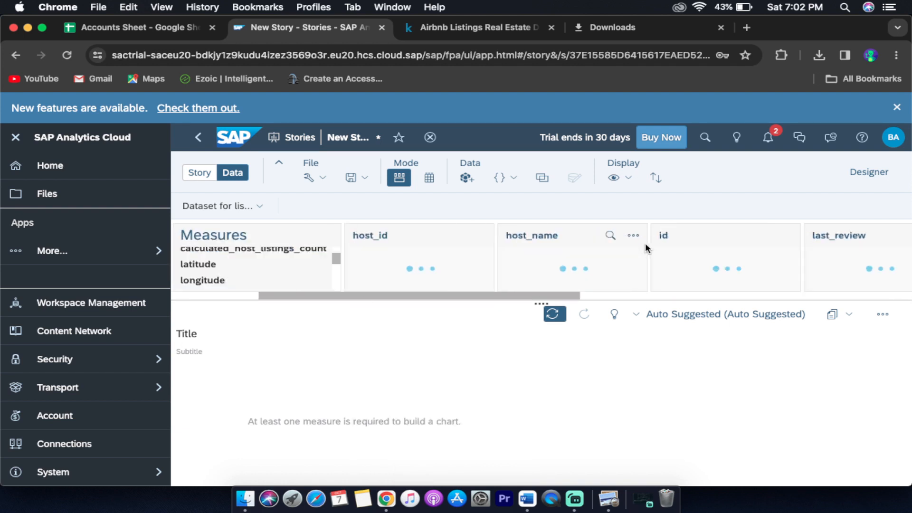
pyautogui.scroll(2, 253, 258)
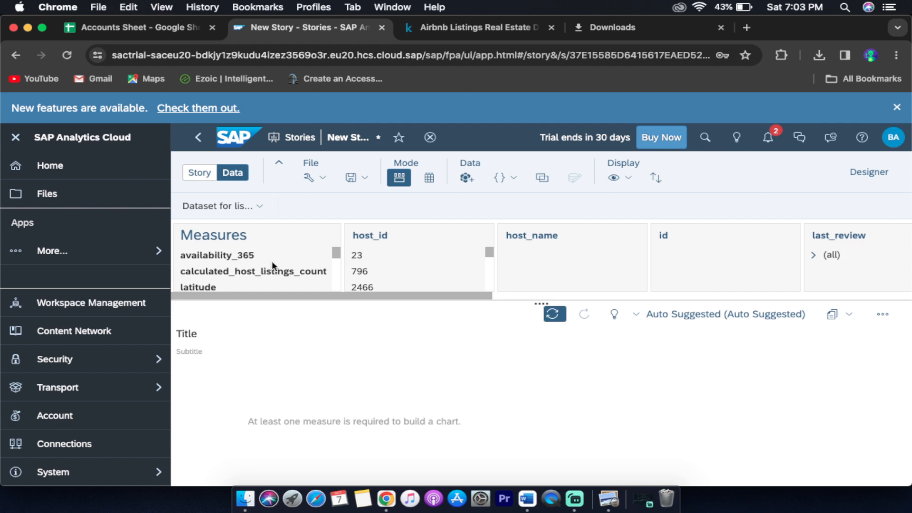
# - Return to the story page and save it as "Demo Story" in the Demo SAC folder, keeping the unused model
pyautogui.click(200, 173)
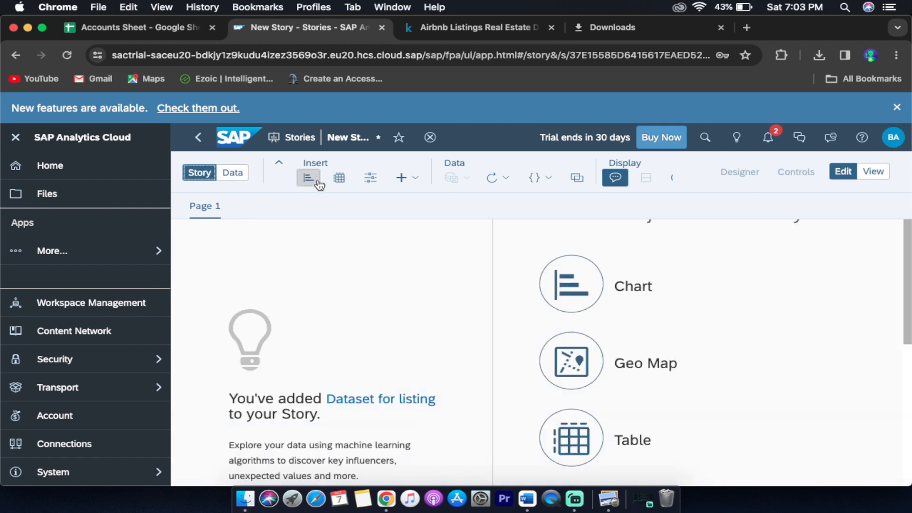
pyautogui.click(282, 168)
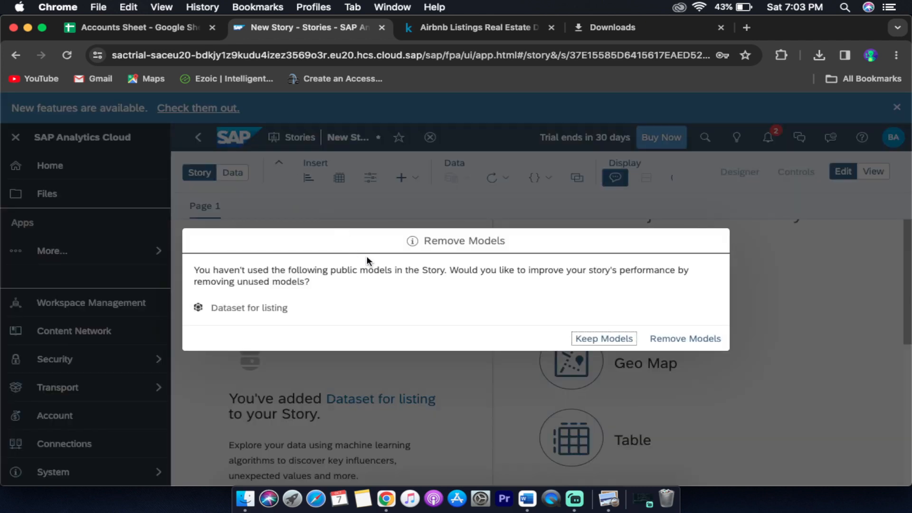
pyautogui.click(594, 339)
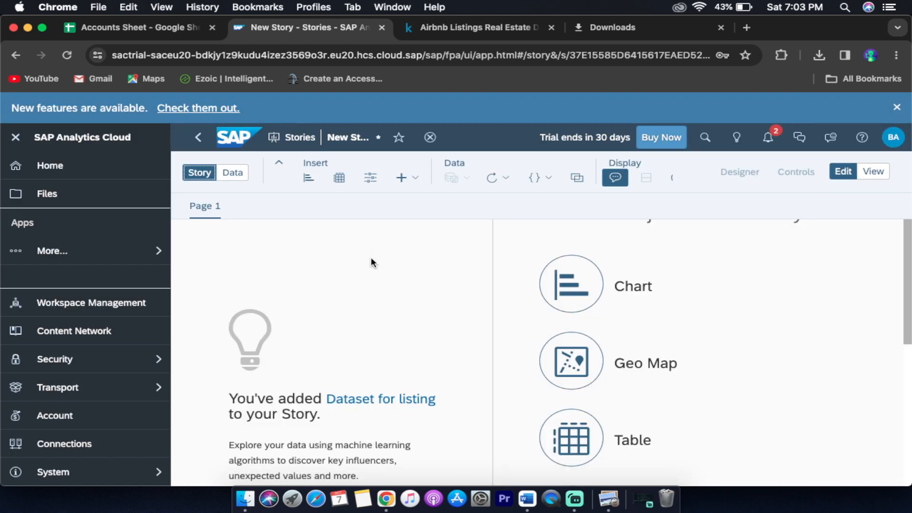
pyautogui.press('super+s')
pyautogui.write('D')
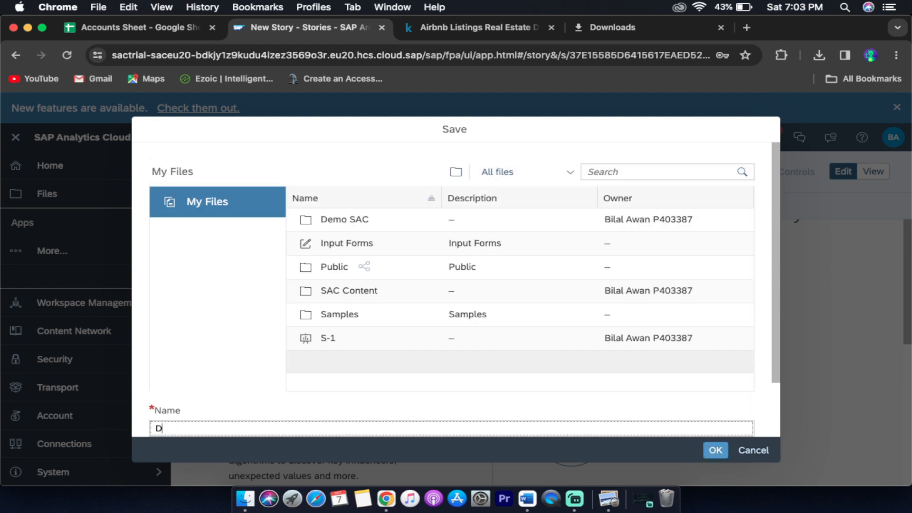
pyautogui.write('emo Story')
pyautogui.click(715, 450)
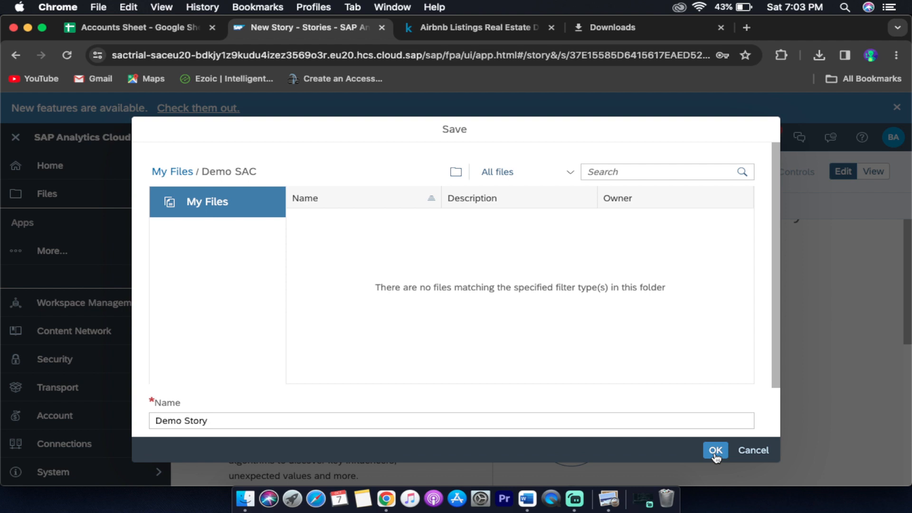
pyautogui.click(716, 453)
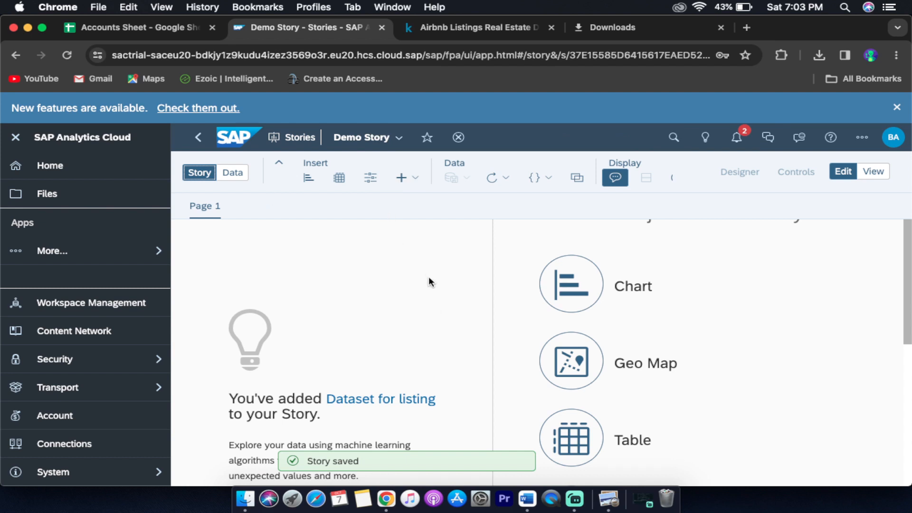
# - Insert a chart on Page 1 as a Numeric Point indicator and shrink its frame to a small tile
pyautogui.click(309, 181)
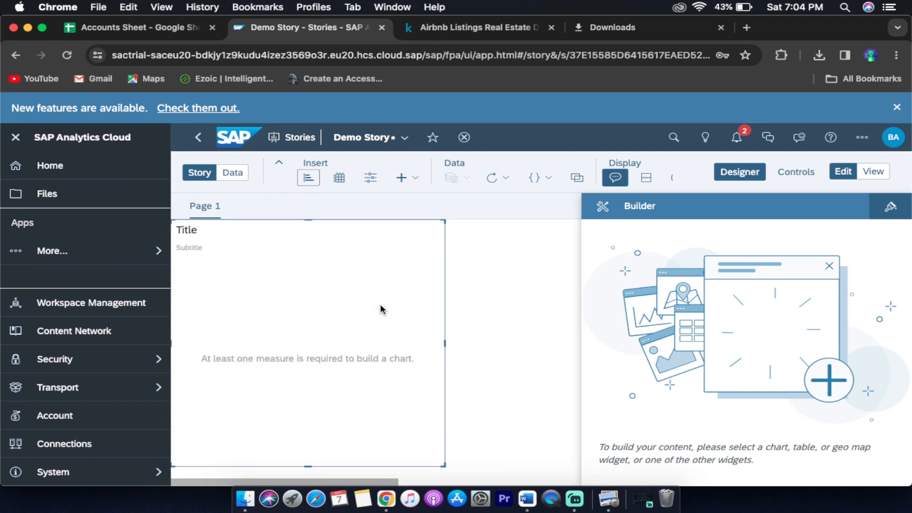
pyautogui.press('super+minus')
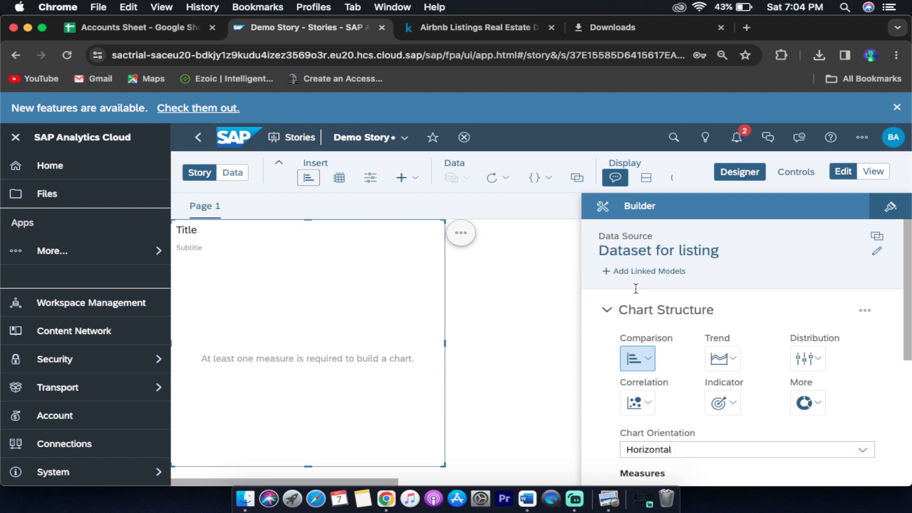
pyautogui.press('super+minus')
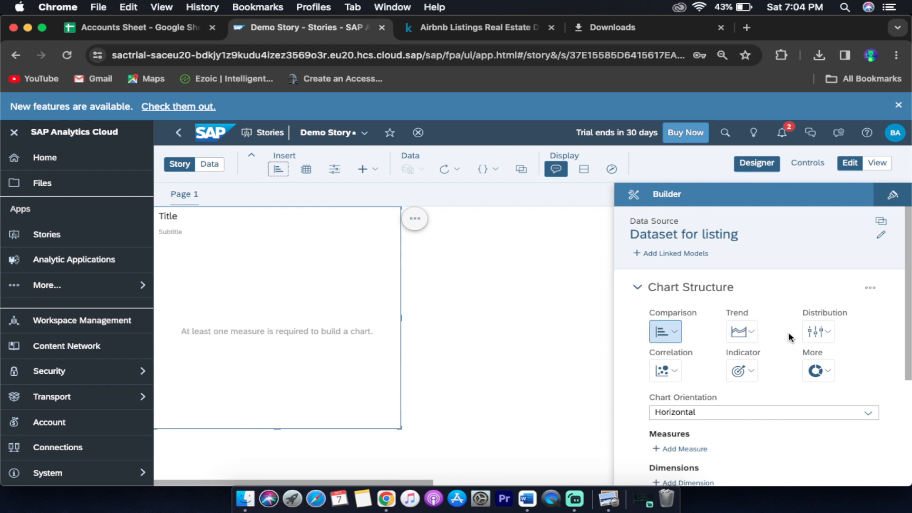
pyautogui.click(675, 331)
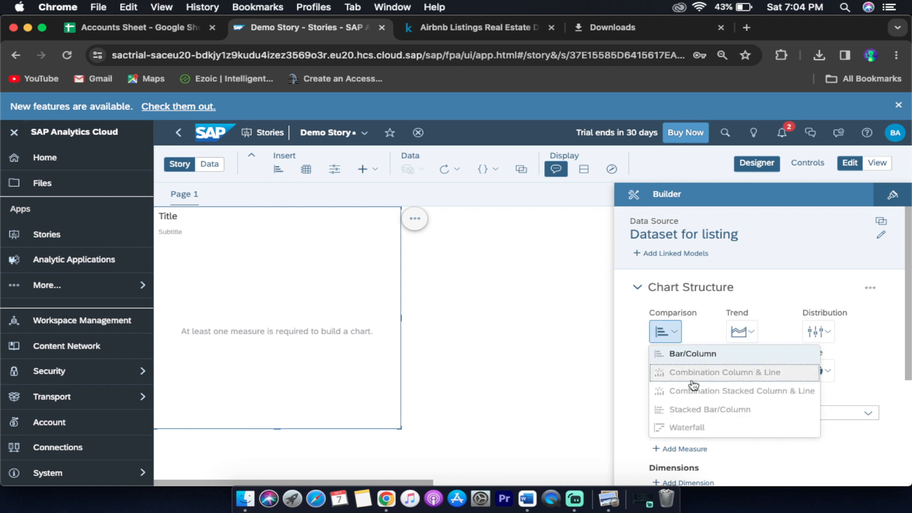
pyautogui.click(642, 329)
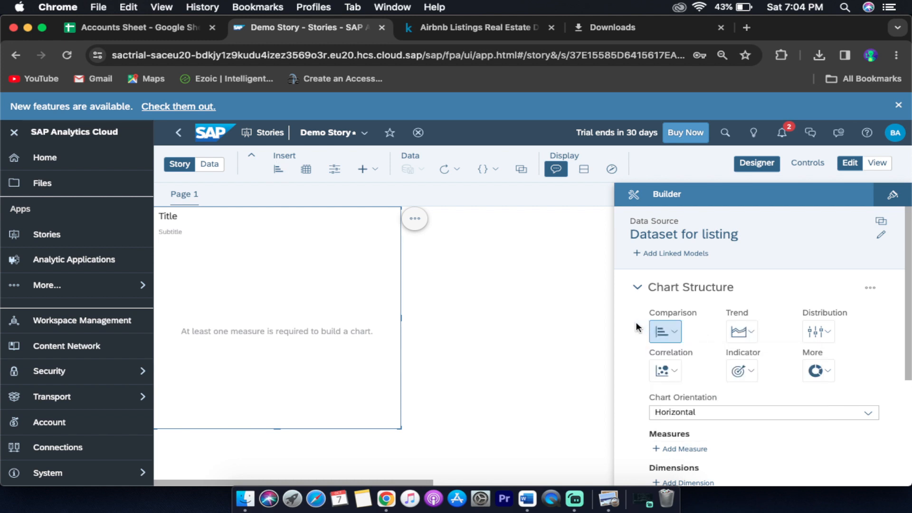
pyautogui.click(749, 376)
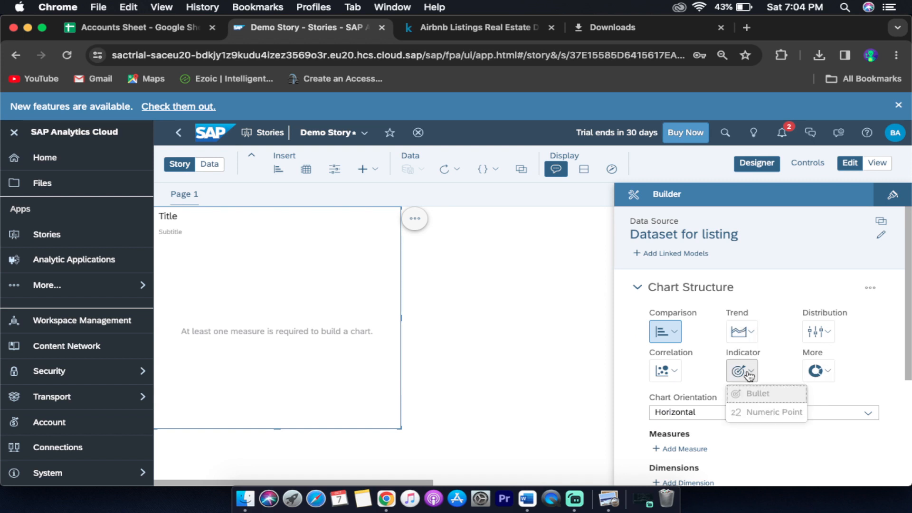
pyautogui.click(756, 412)
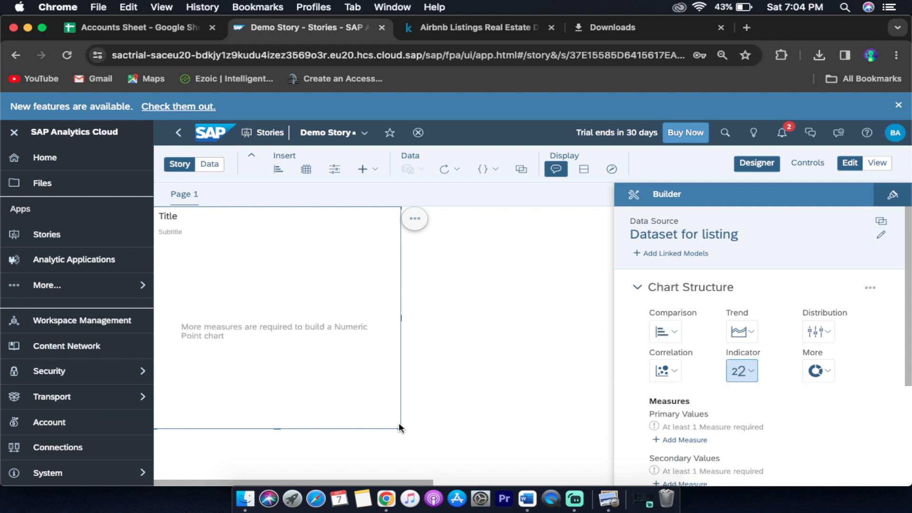
pyautogui.moveTo(402, 429); pyautogui.dragTo(341, 272)
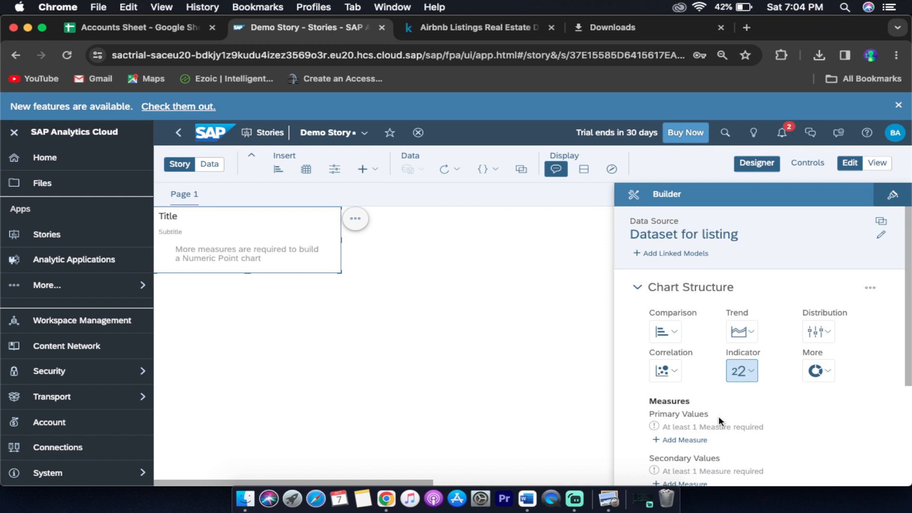
# - Add number_of_reviews as the primary value measure of the Numeric Point chart
pyautogui.scroll(-2, 720, 417)
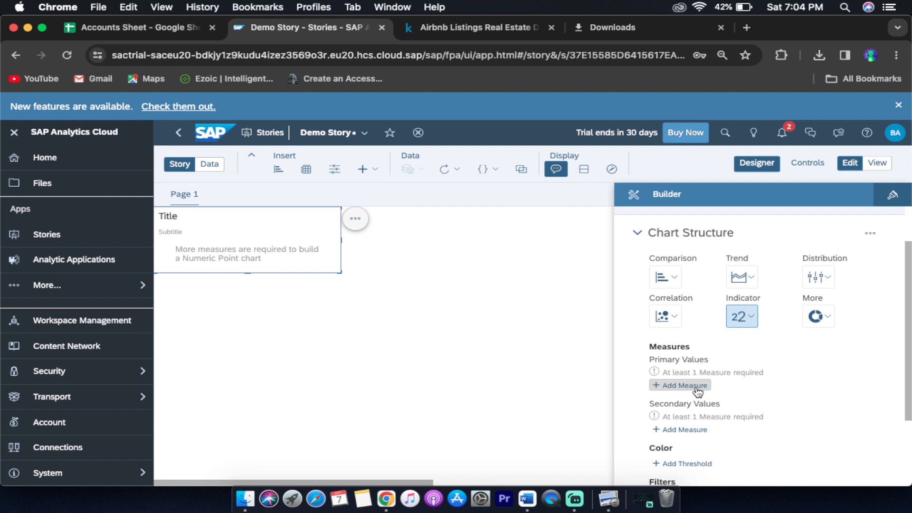
pyautogui.click(695, 385)
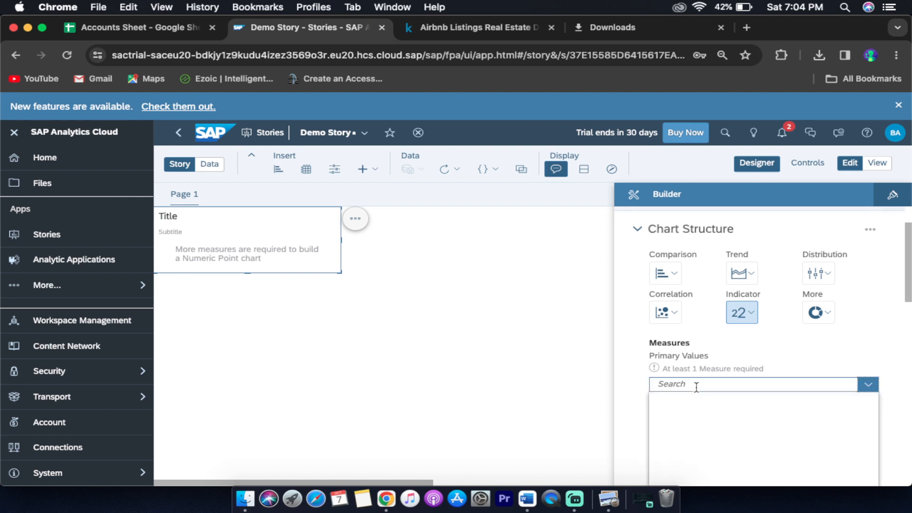
pyautogui.scroll(-5, 761, 429)
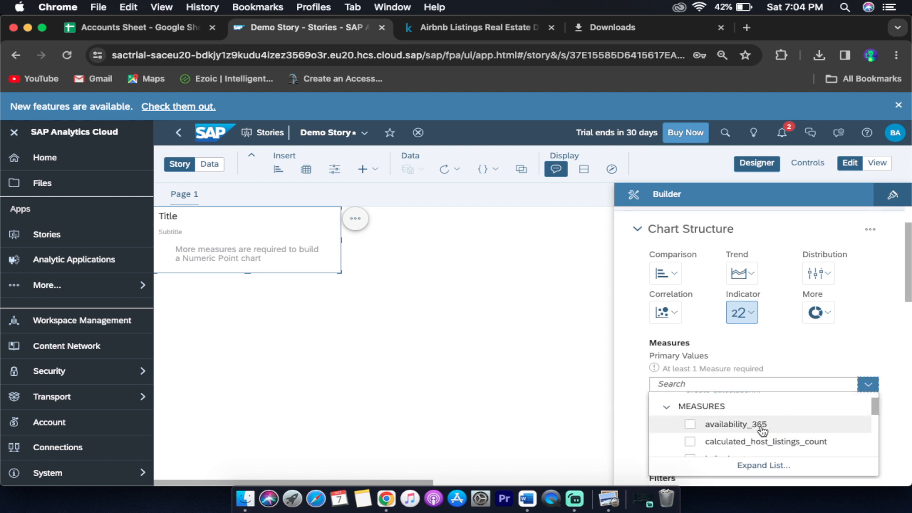
pyautogui.scroll(-2, 762, 430)
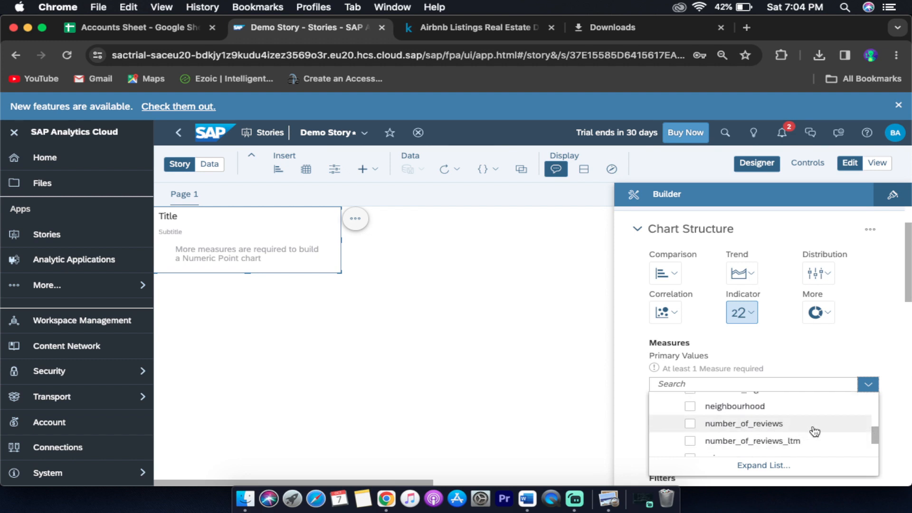
pyautogui.click(690, 423)
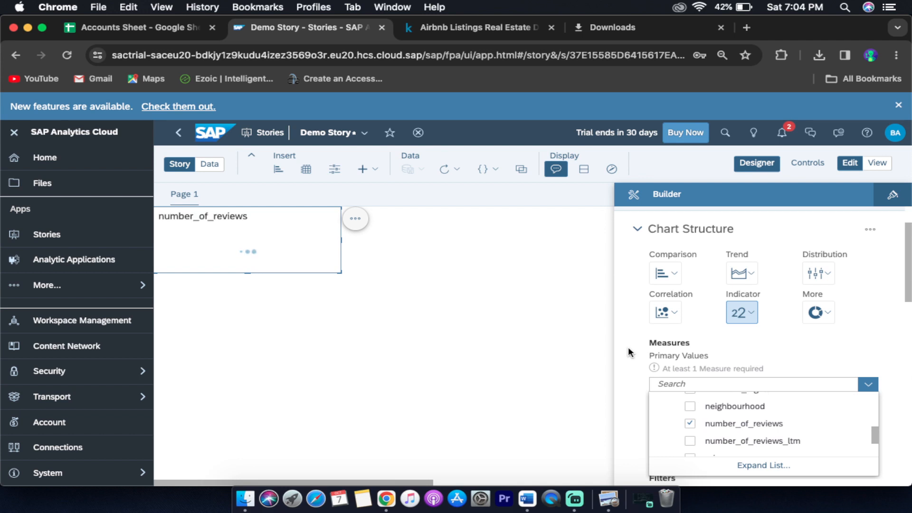
pyautogui.click(628, 352)
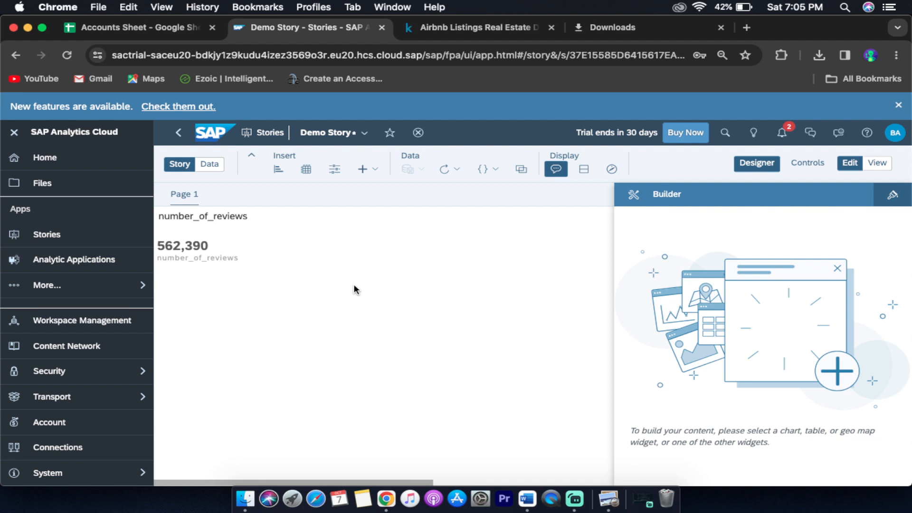
pyautogui.click(247, 220)
pyautogui.doubleClick(246, 217)
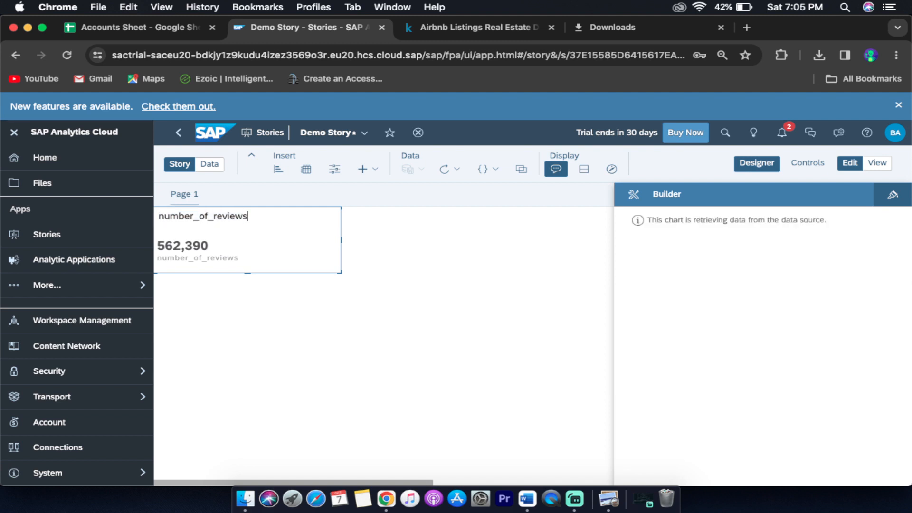
pyautogui.hotkey('ctrl', 'a')
pyautogui.press('BackSpace')
pyautogui.press('super+z')
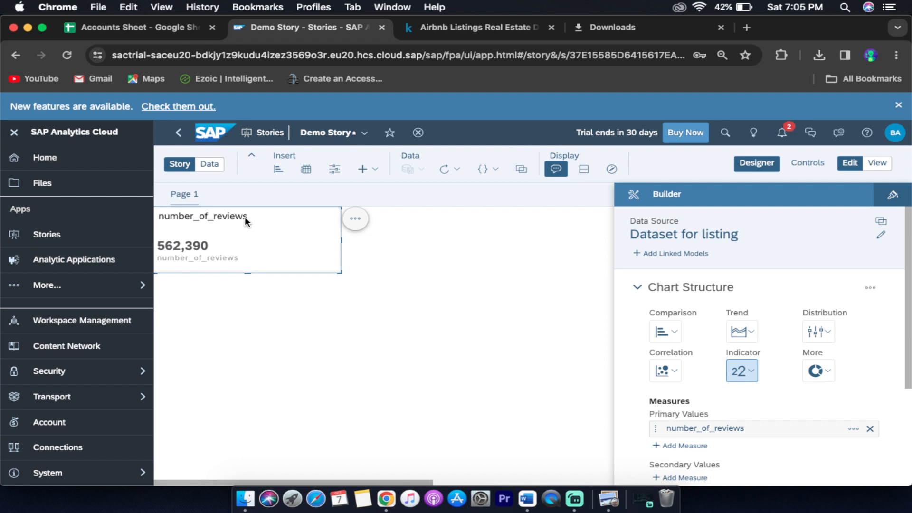
# - Retitle the Numeric Point chart "Total Reviews For Rental"
pyautogui.doubleClick(245, 219)
pyautogui.write('Tota')
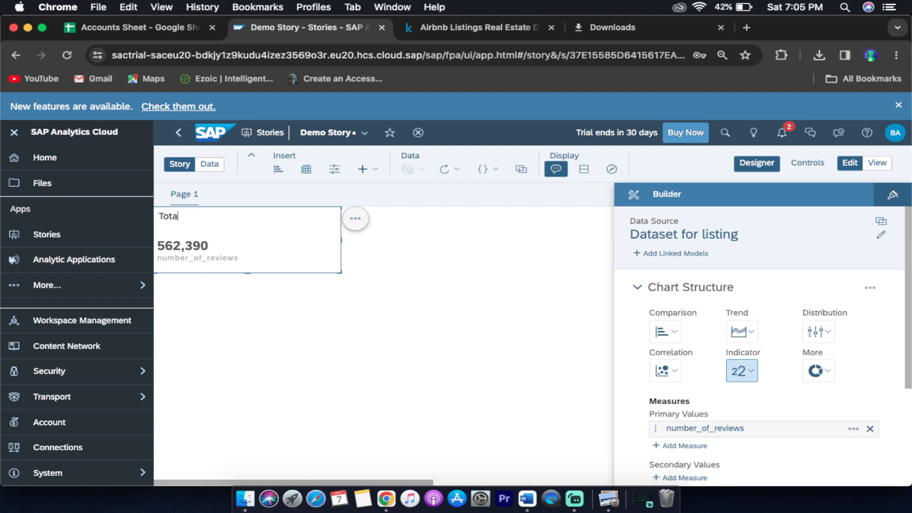
pyautogui.write('l Reviews For Rental')
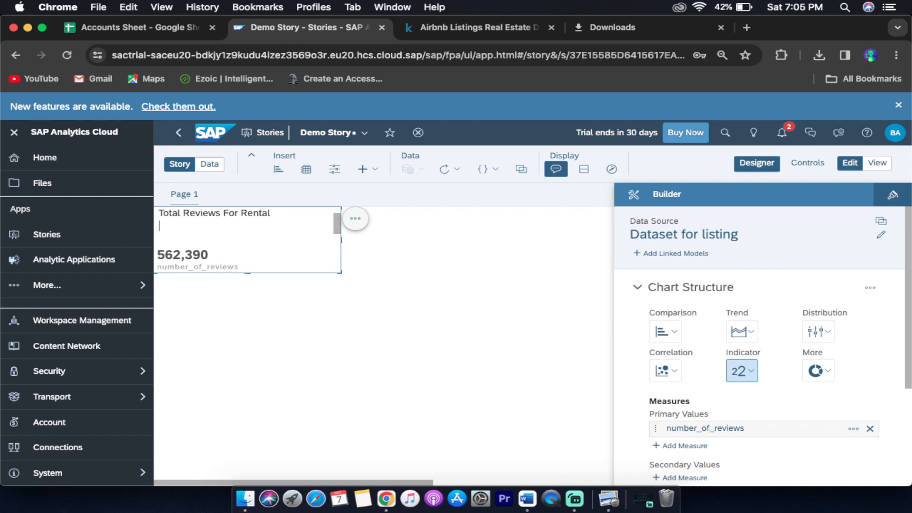
pyautogui.click(397, 285)
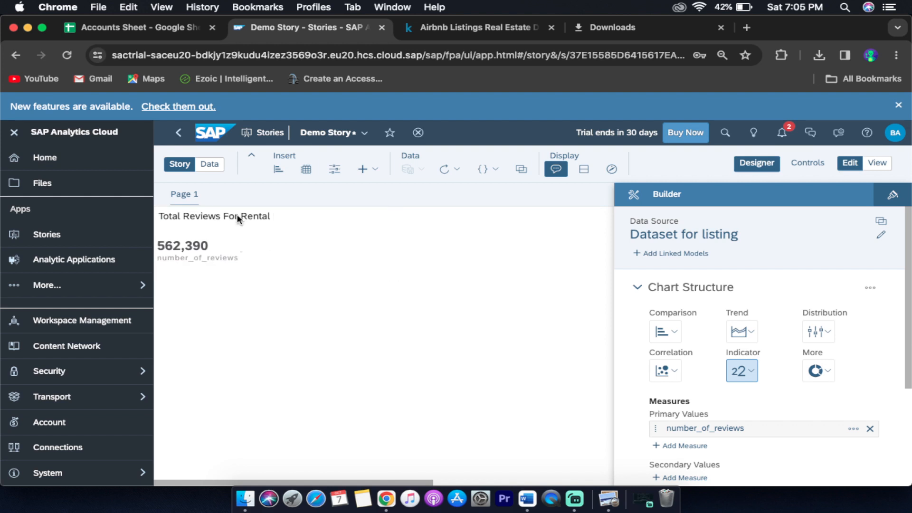
# - Narrow the Total Reviews For Rental tile so that its title still fits on one line
pyautogui.click(260, 251)
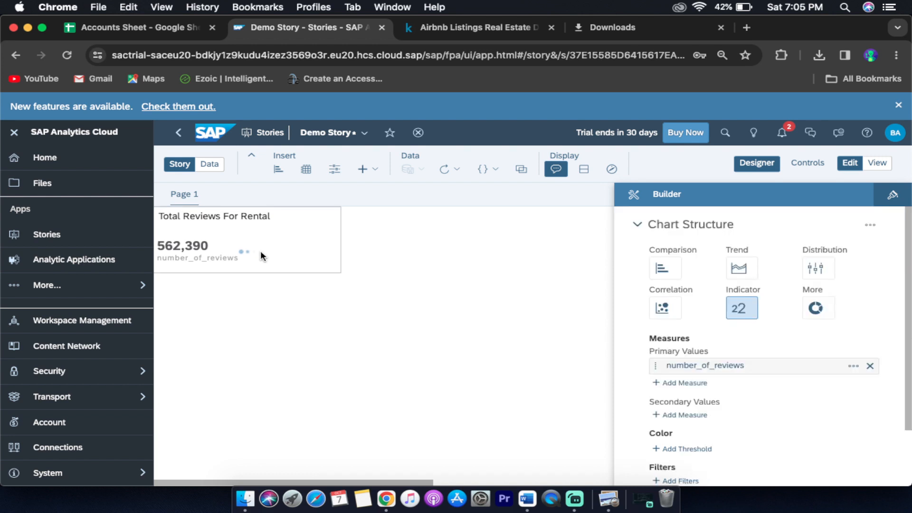
pyautogui.click(278, 169)
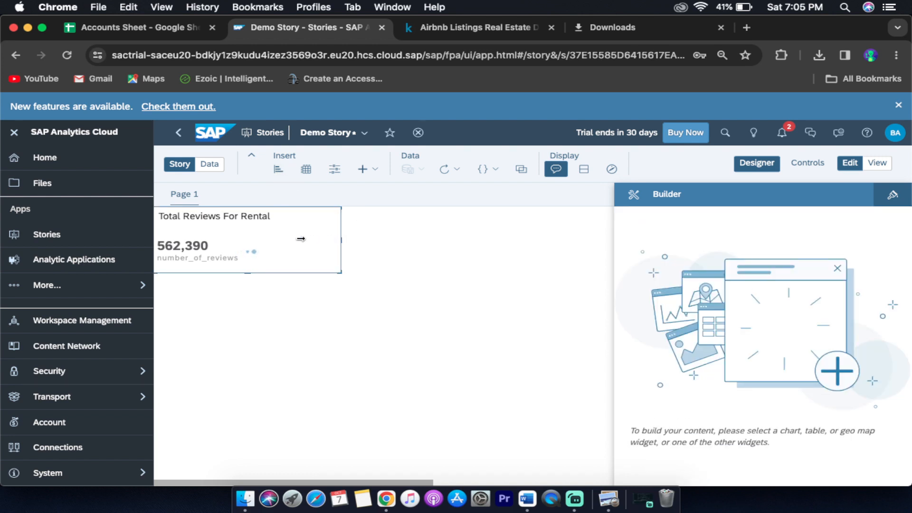
pyautogui.moveTo(287, 240); pyautogui.dragTo(286, 240)
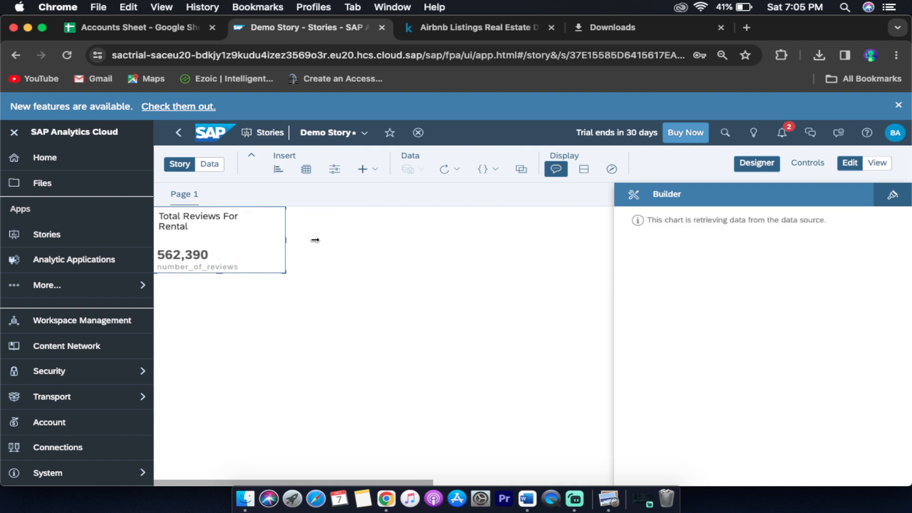
pyautogui.moveTo(315, 240); pyautogui.dragTo(313, 239)
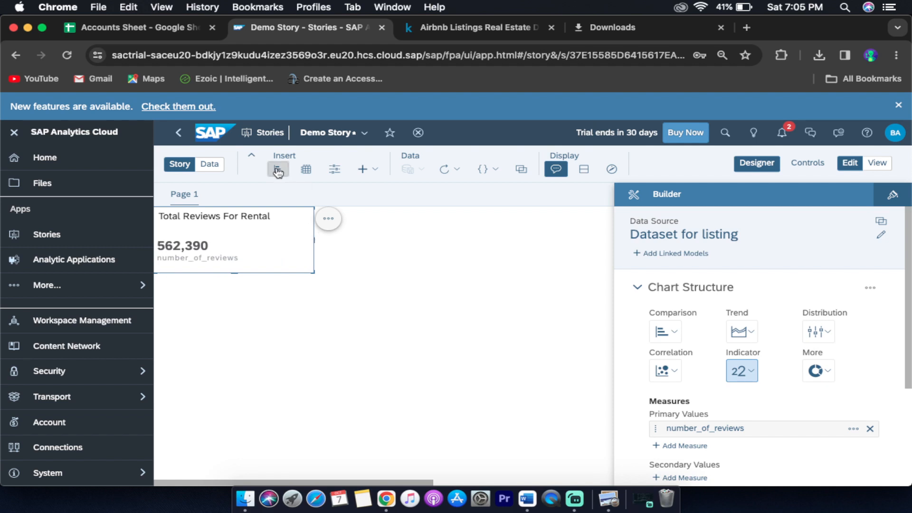
# - Insert a second chart beside the Total Reviews For Rental tile as a horizontal bar comparison chart
pyautogui.click(278, 170)
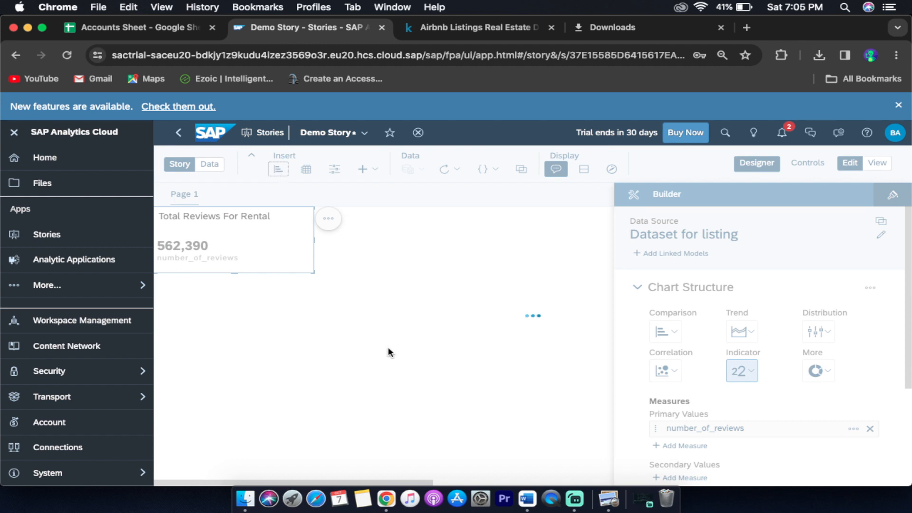
pyautogui.scroll(-2, 625, 290)
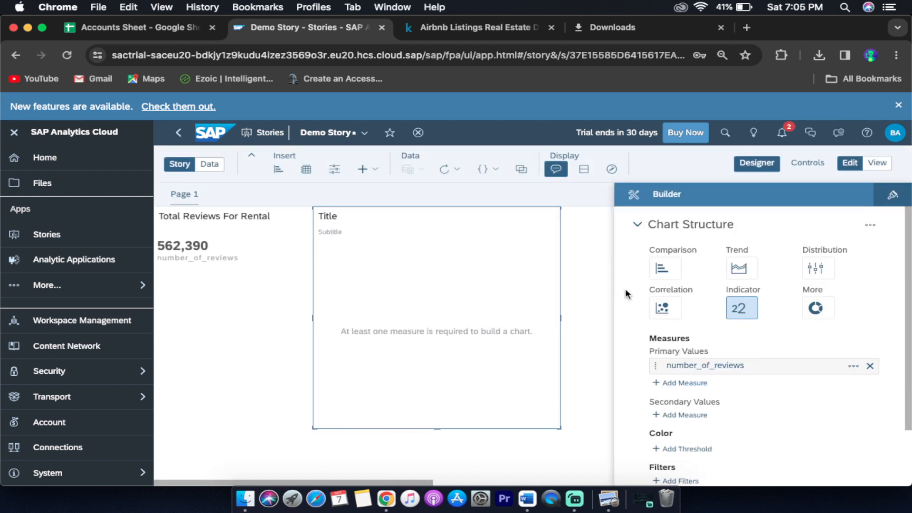
pyautogui.click(666, 269)
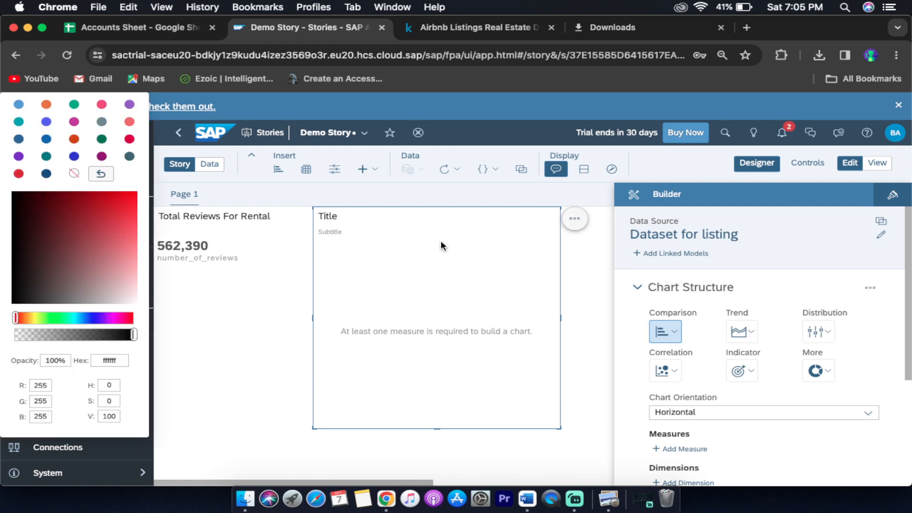
pyautogui.click(569, 346)
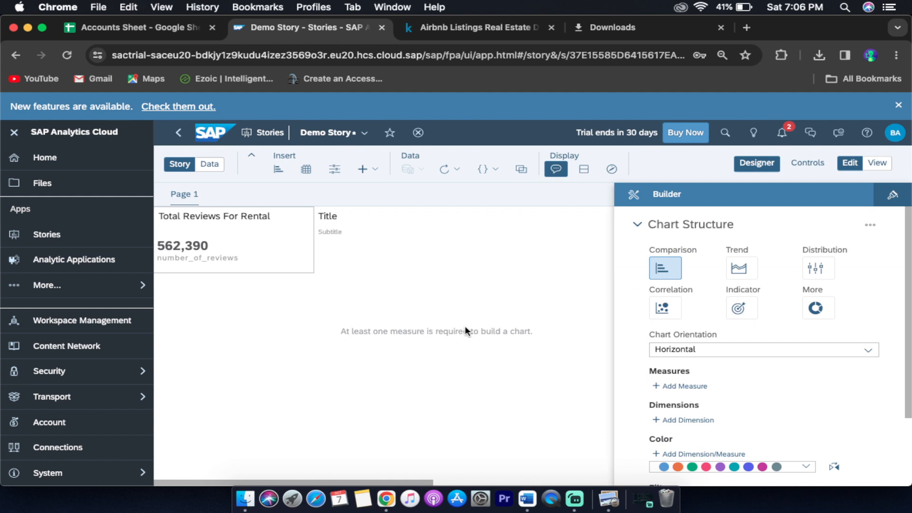
pyautogui.click(441, 263)
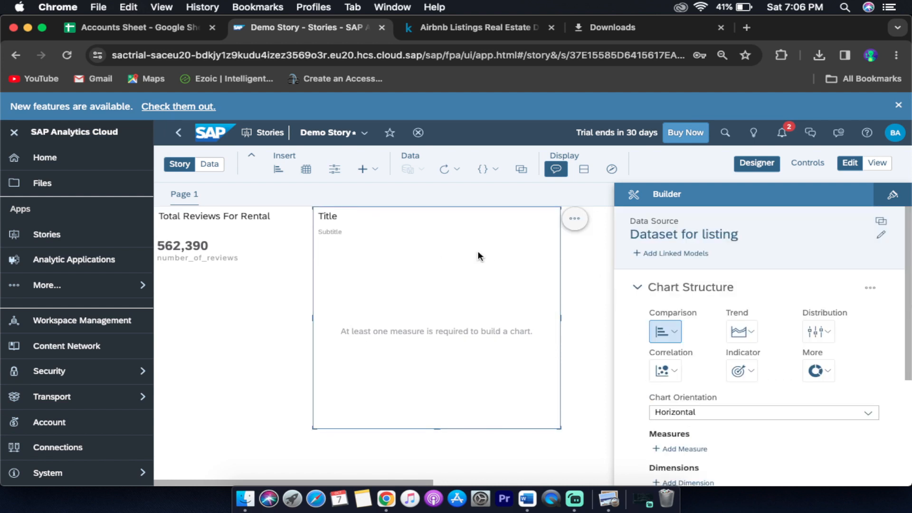
# - Add number_of_reviews as the measure of the new bar chart
pyautogui.click(674, 449)
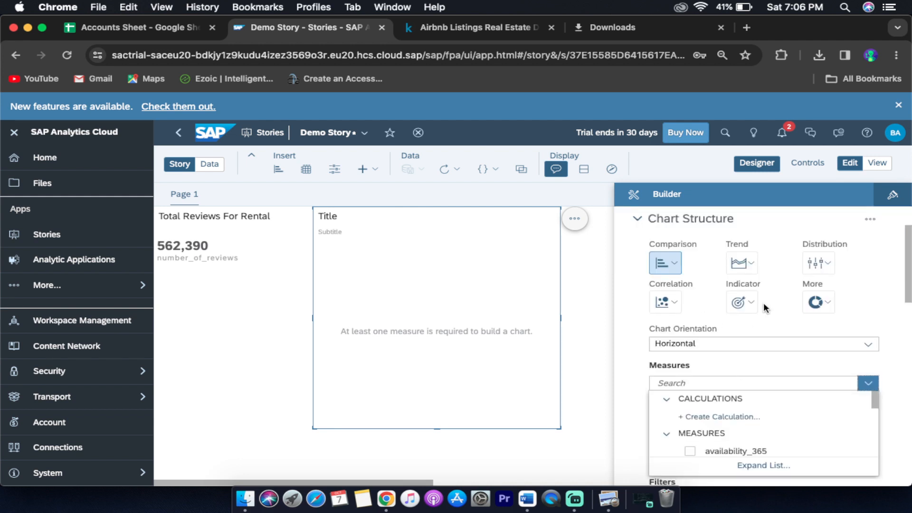
pyautogui.scroll(-1, 809, 412)
pyautogui.scroll(-5, 809, 411)
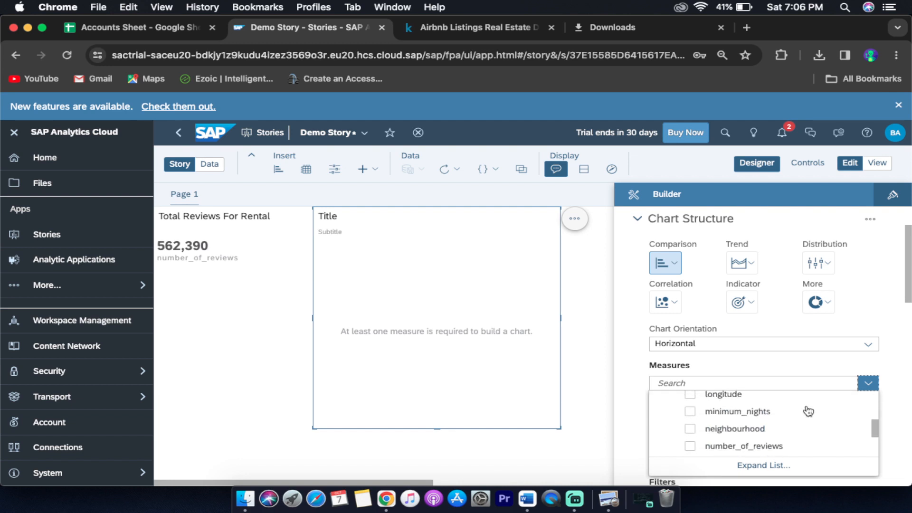
pyautogui.click(760, 423)
pyautogui.click(640, 411)
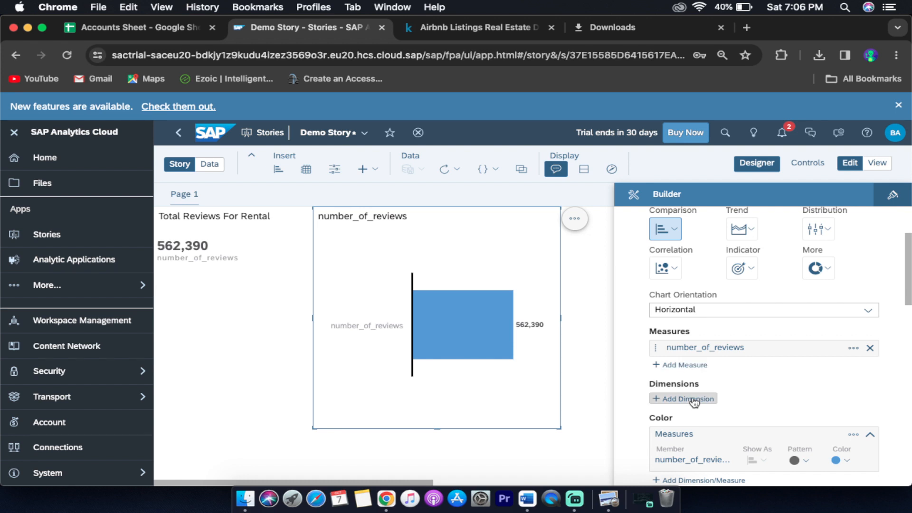
# - Add name as the dimension of the bar chart and dismiss the performance optimization tip
pyautogui.click(694, 400)
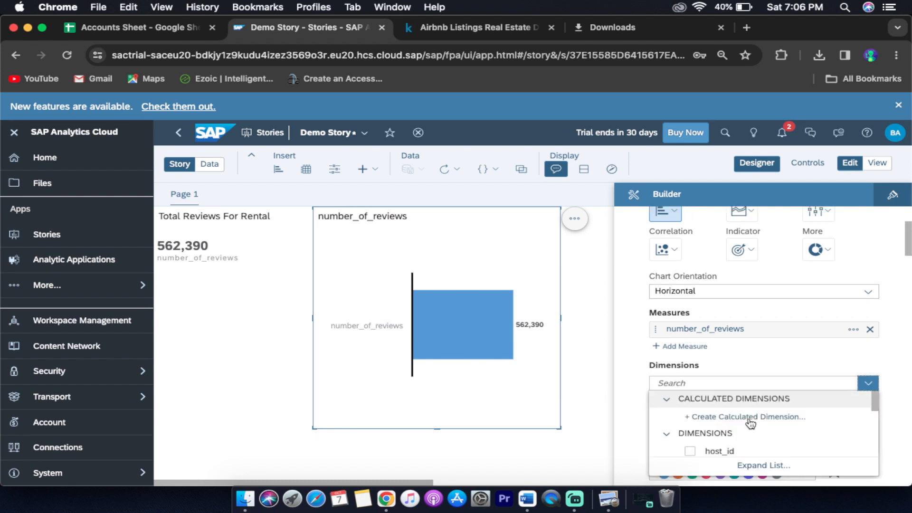
pyautogui.scroll(-5, 779, 428)
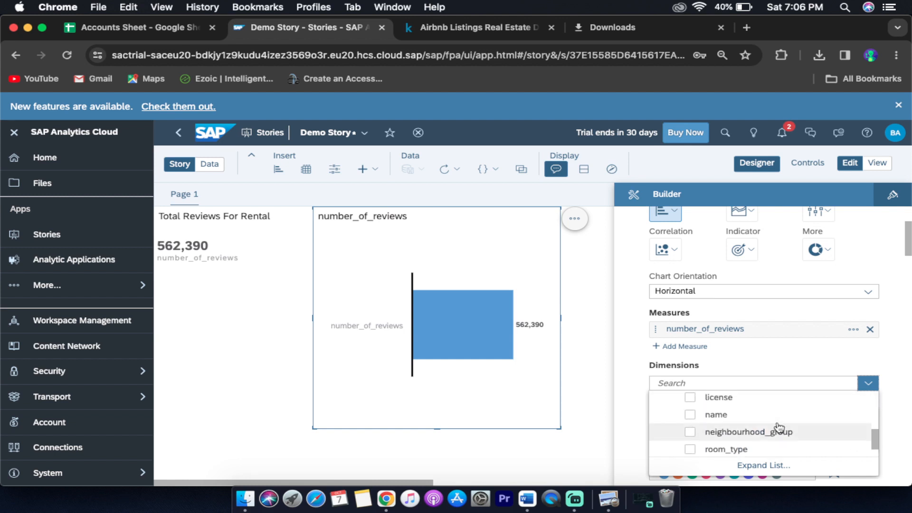
pyautogui.click(690, 415)
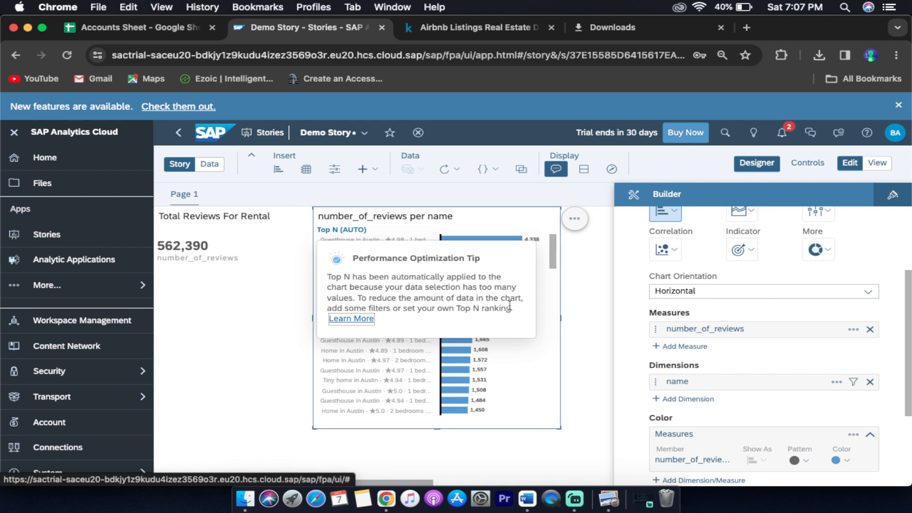
pyautogui.click(589, 300)
# - Rank the number_of_reviews per name chart to show only the Top 5 across all dimensions
pyautogui.click(373, 254)
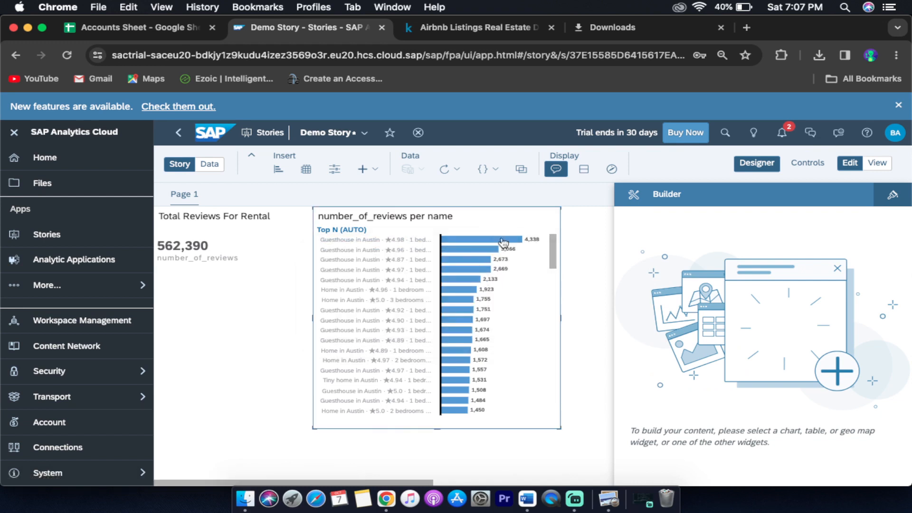
pyautogui.click(558, 223)
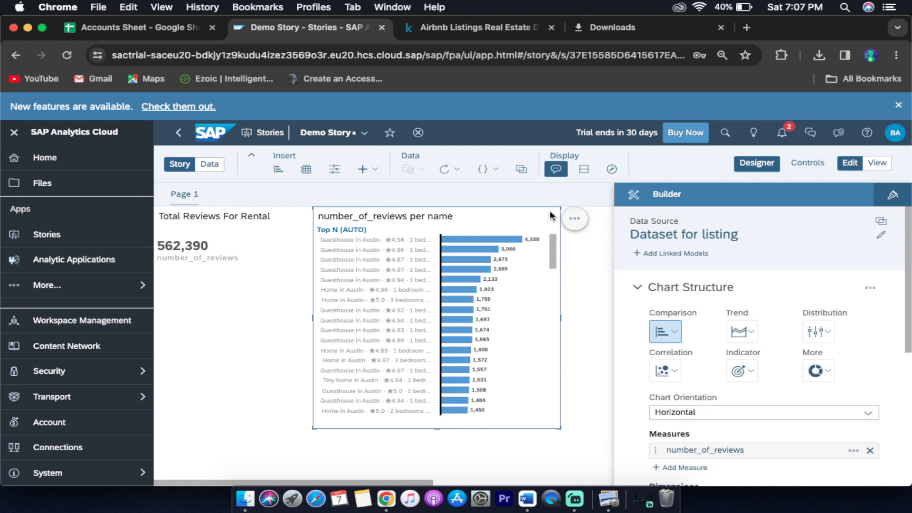
pyautogui.click(576, 219)
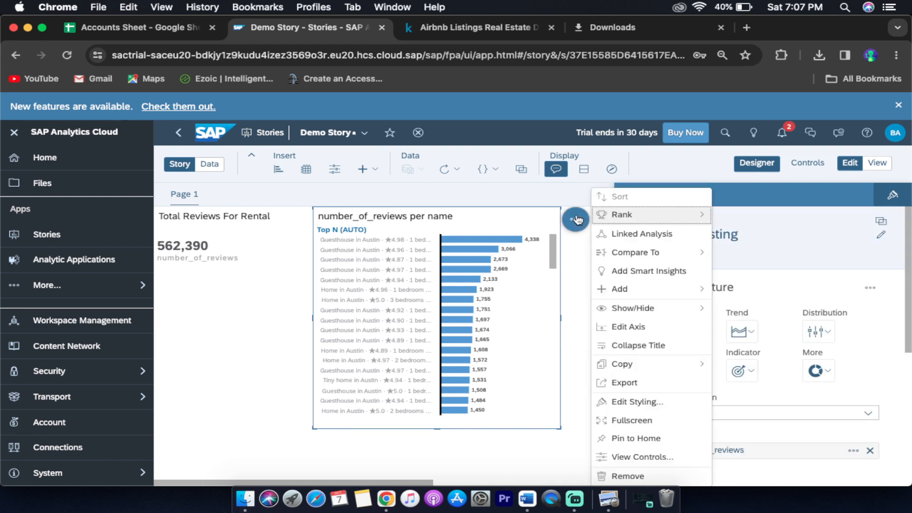
pyautogui.moveTo(637, 220)
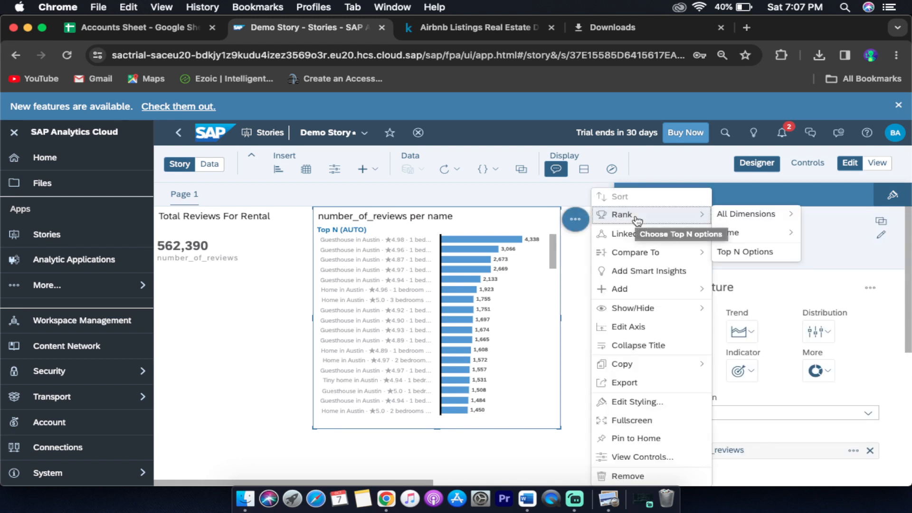
pyautogui.moveTo(733, 217)
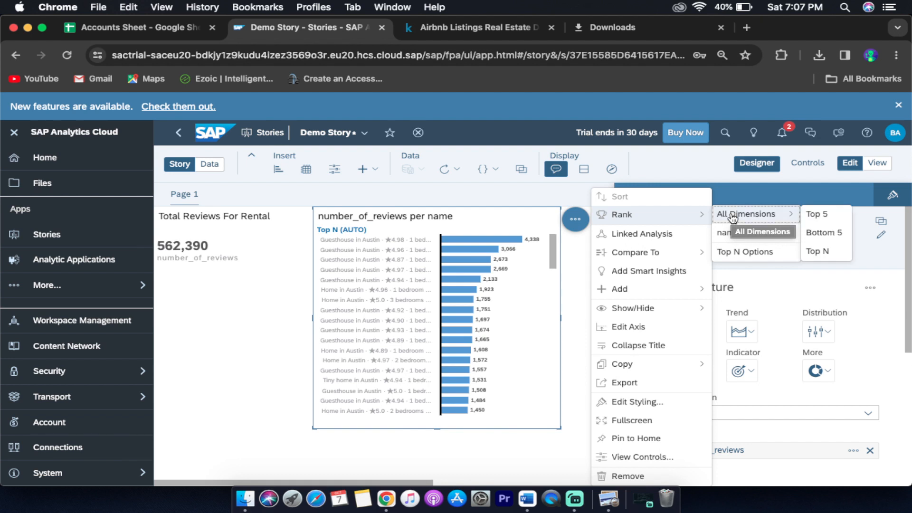
pyautogui.click(812, 214)
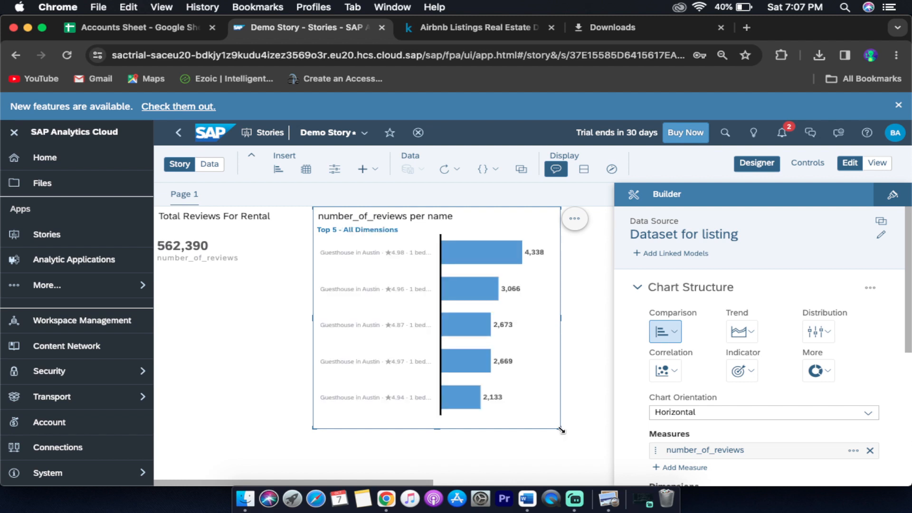
# - Make the bar chart's frame slightly wider and shorter, and preview the story in view mode before returning to editing
pyautogui.moveTo(561, 430); pyautogui.dragTo(582, 382)
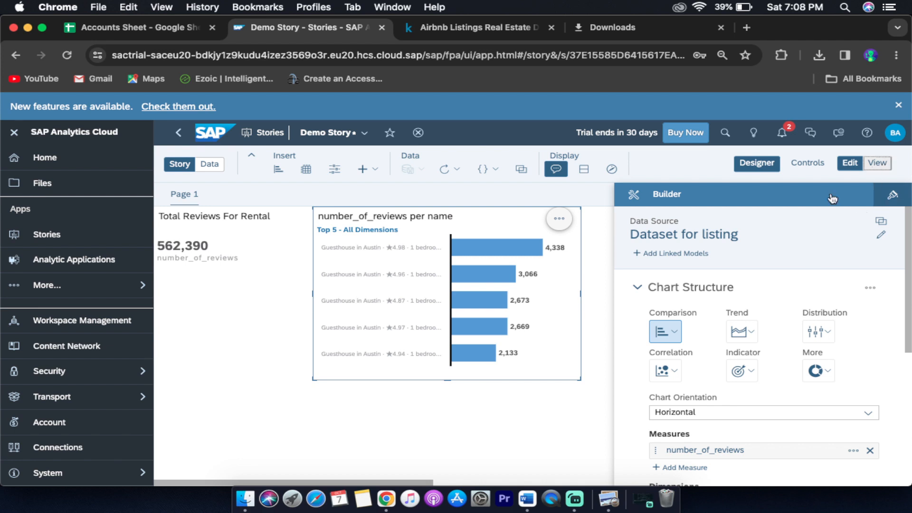
pyautogui.click(876, 162)
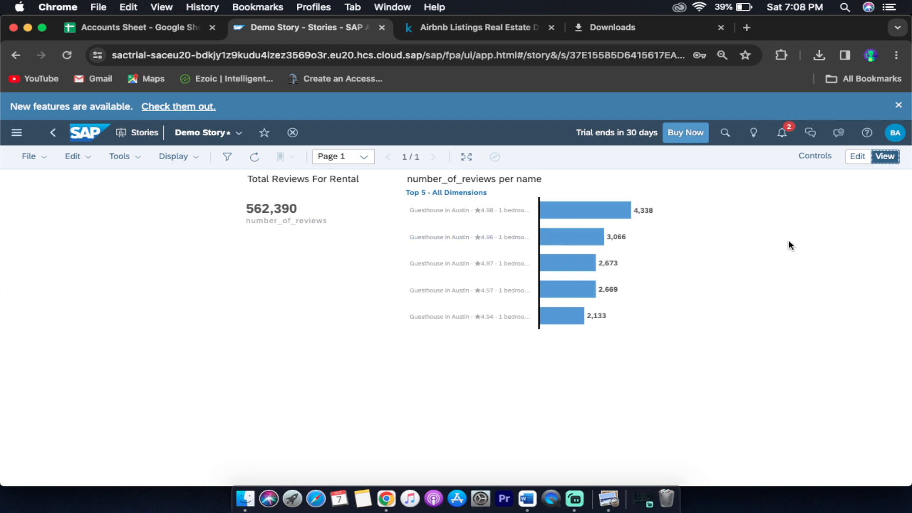
pyautogui.click(866, 159)
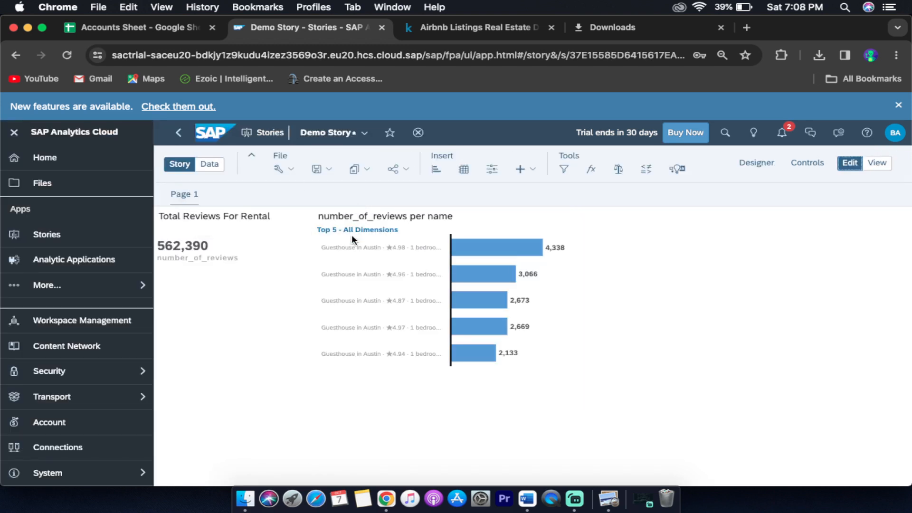
# - Insert a table on Page 1, move it beneath the two charts and reshape it into a wide, short frame
pyautogui.click(465, 170)
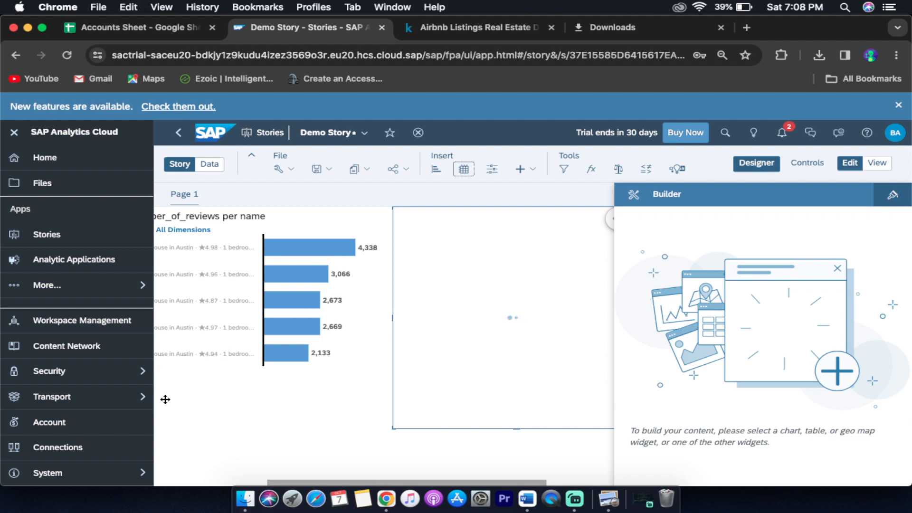
pyautogui.moveTo(161, 390); pyautogui.dragTo(163, 386)
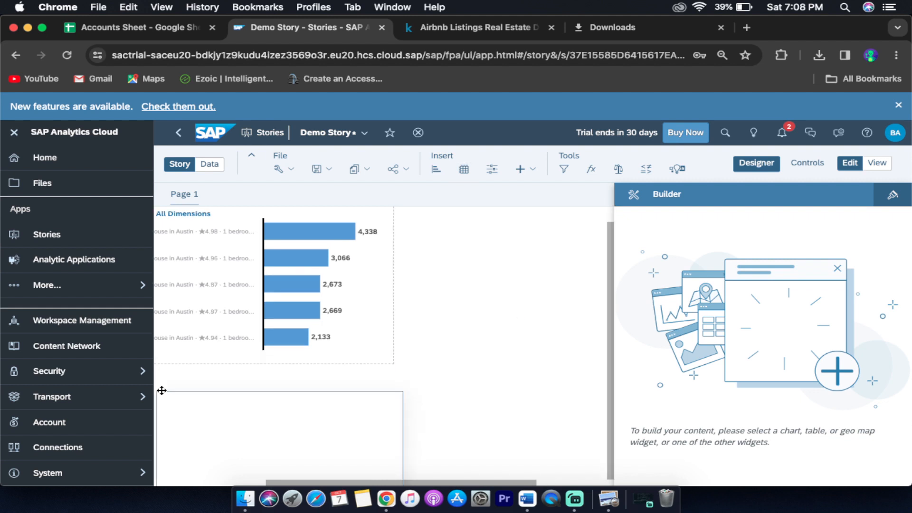
pyautogui.hscroll(-5, 435, 309)
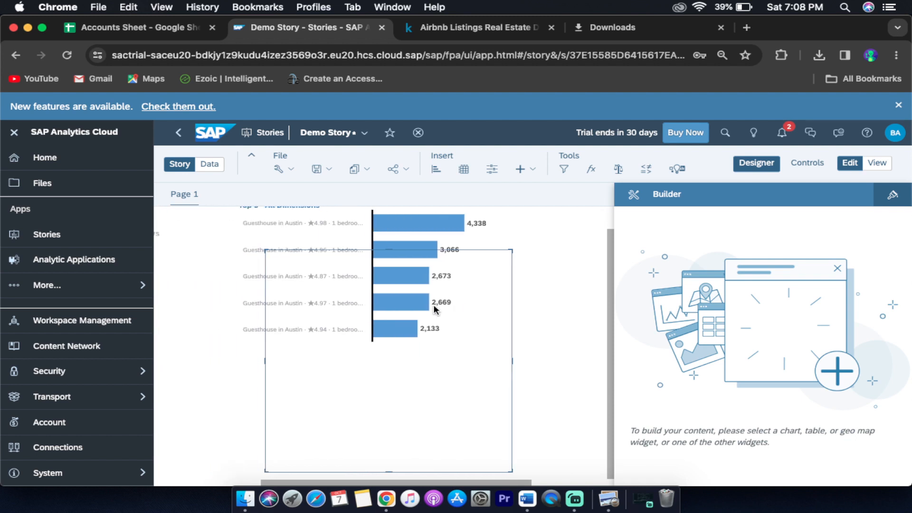
pyautogui.click(374, 273)
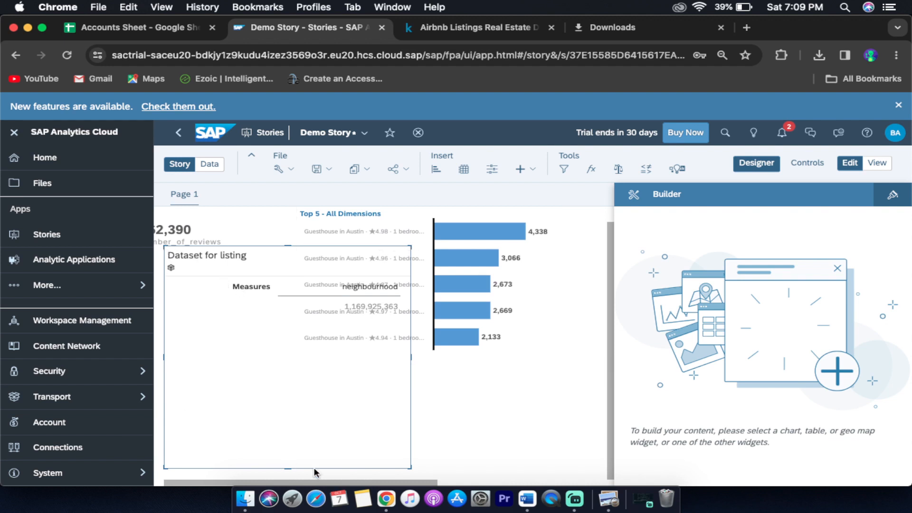
pyautogui.click(406, 461)
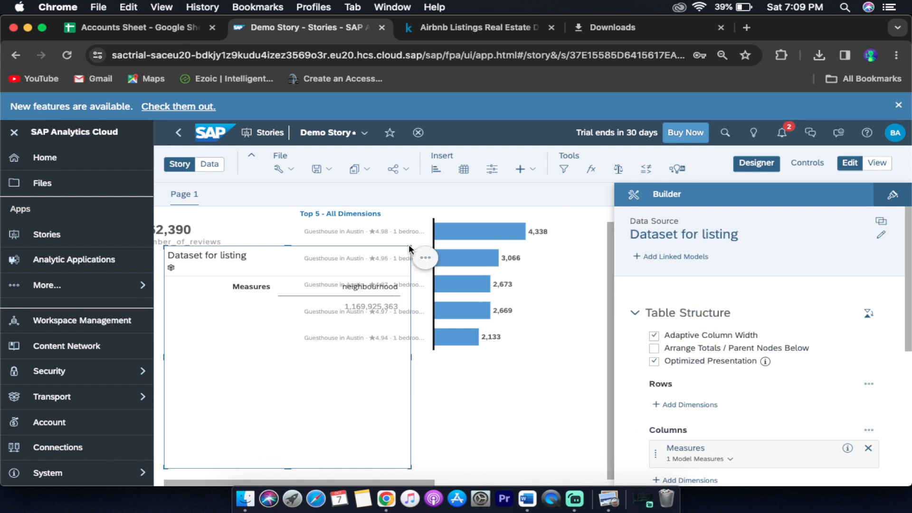
pyautogui.moveTo(411, 247); pyautogui.dragTo(561, 408)
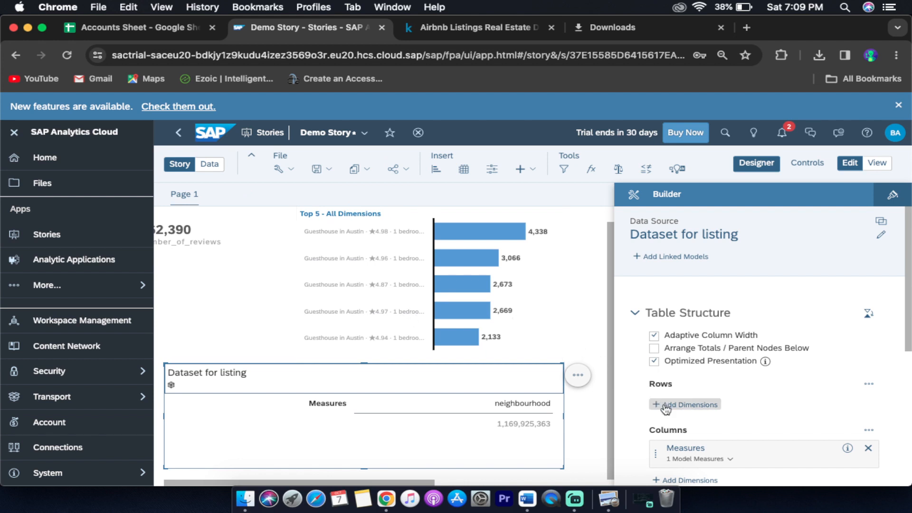
# - Add the dimensions name and room_type to the rows of the table
pyautogui.click(706, 407)
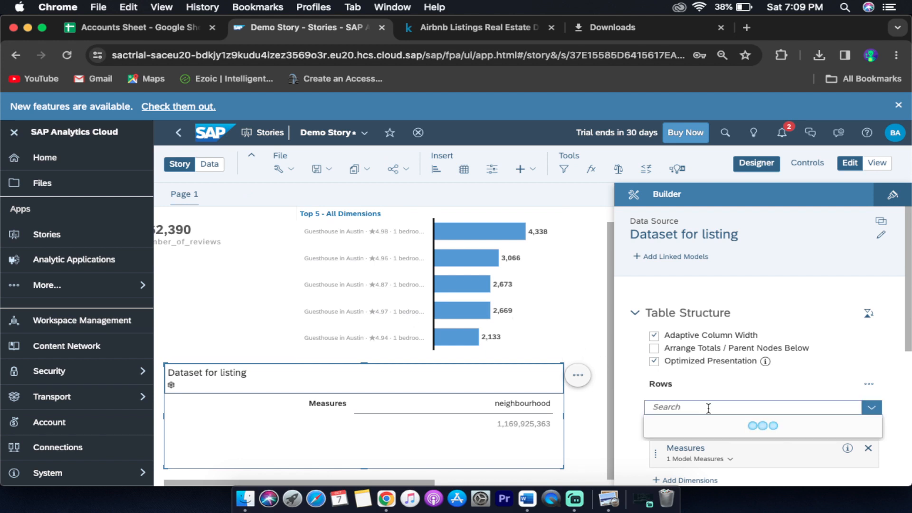
pyautogui.scroll(-5, 745, 440)
pyautogui.scroll(-5, 745, 440)
pyautogui.click(692, 422)
pyautogui.click(685, 451)
pyautogui.click(633, 427)
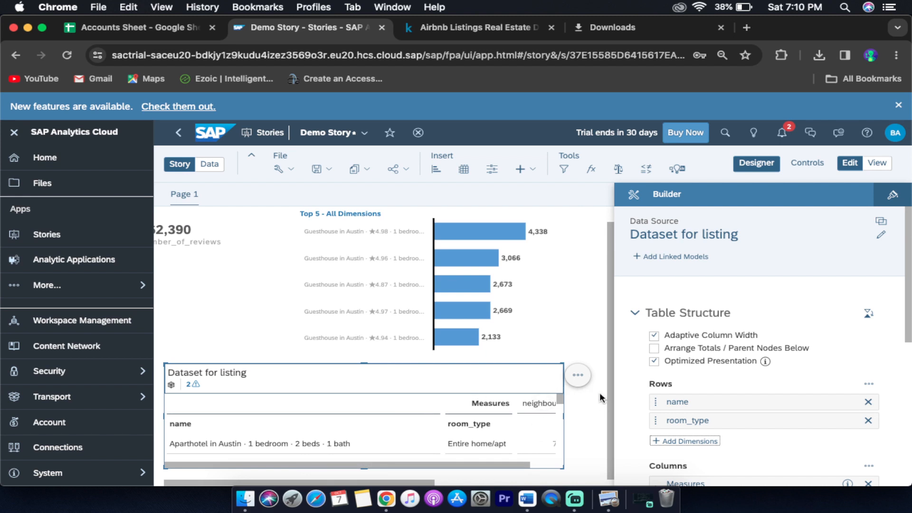
# - Enlarge the listings table's frame slightly in width and height so more rows fit
pyautogui.moveTo(564, 468); pyautogui.dragTo(592, 473)
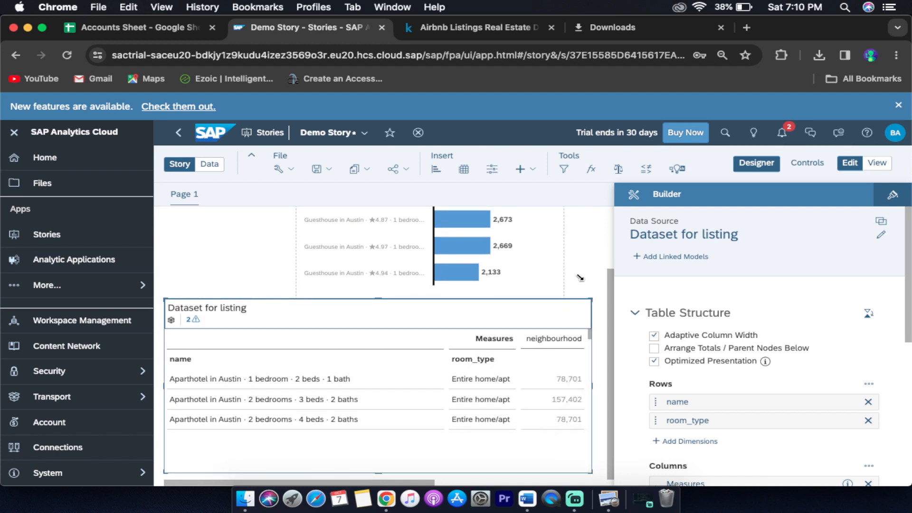
pyautogui.scroll(3, 575, 247)
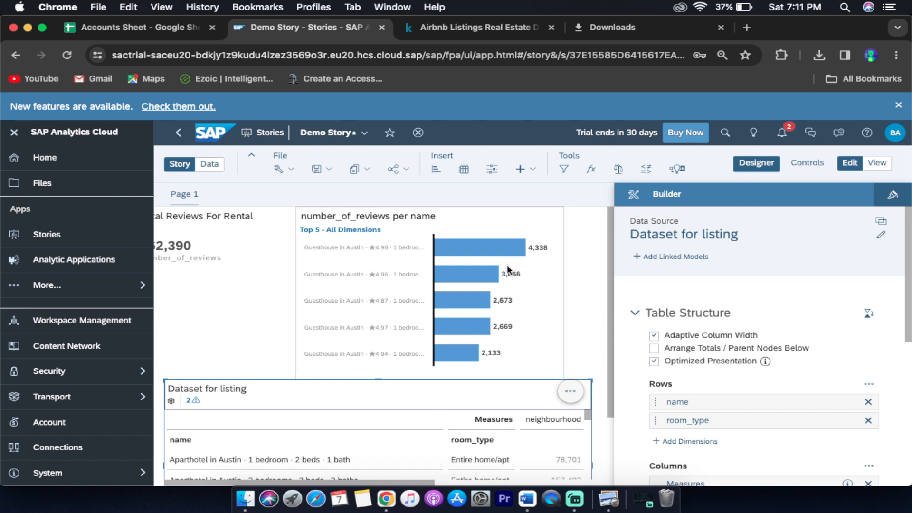
pyautogui.hscroll(-2, 575, 304)
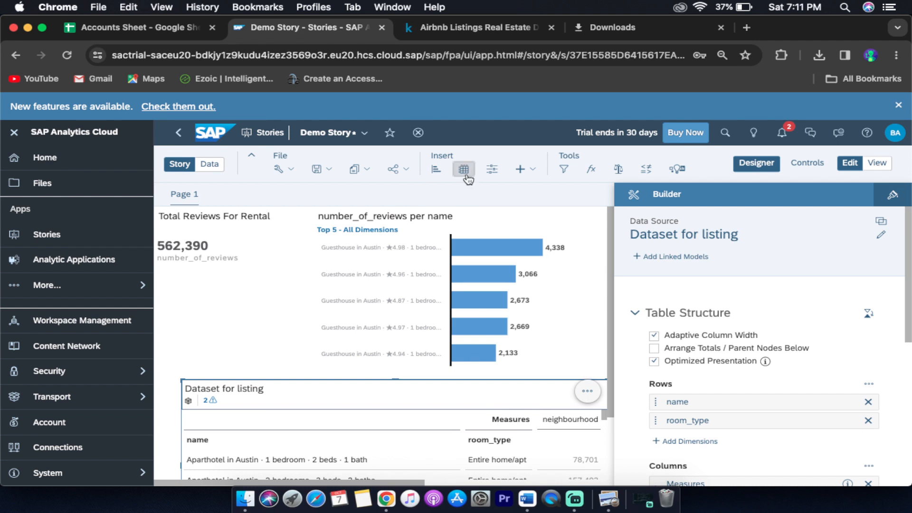
# - Insert a page filter on the price measure, with host_id as its dimension context
pyautogui.click(497, 171)
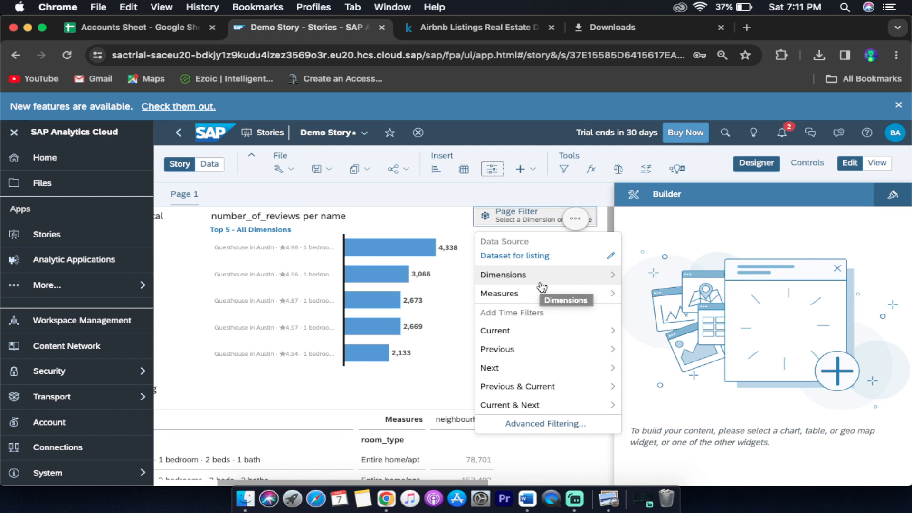
pyautogui.click(606, 298)
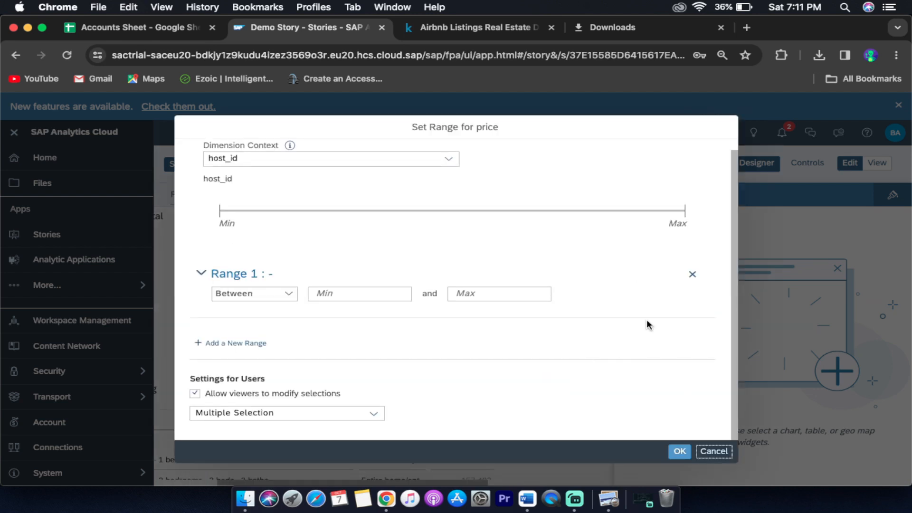
pyautogui.click(289, 295)
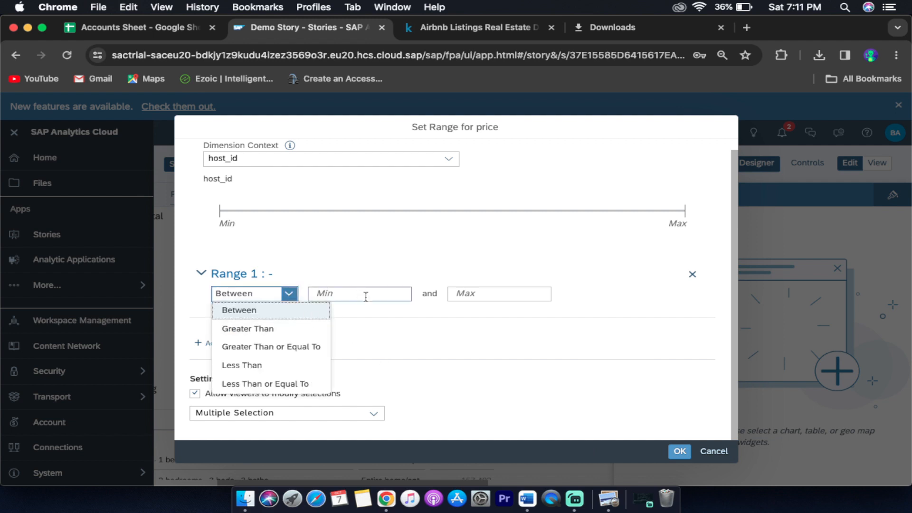
pyautogui.click(387, 324)
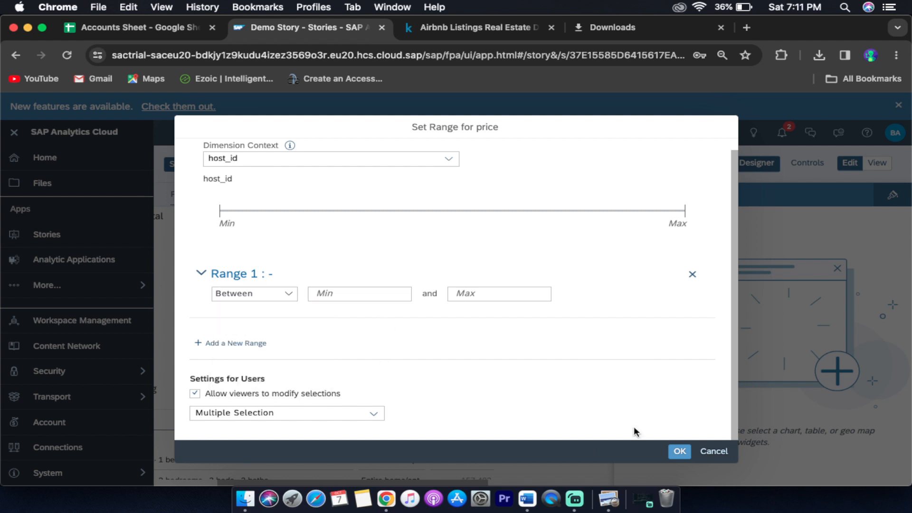
pyautogui.click(680, 451)
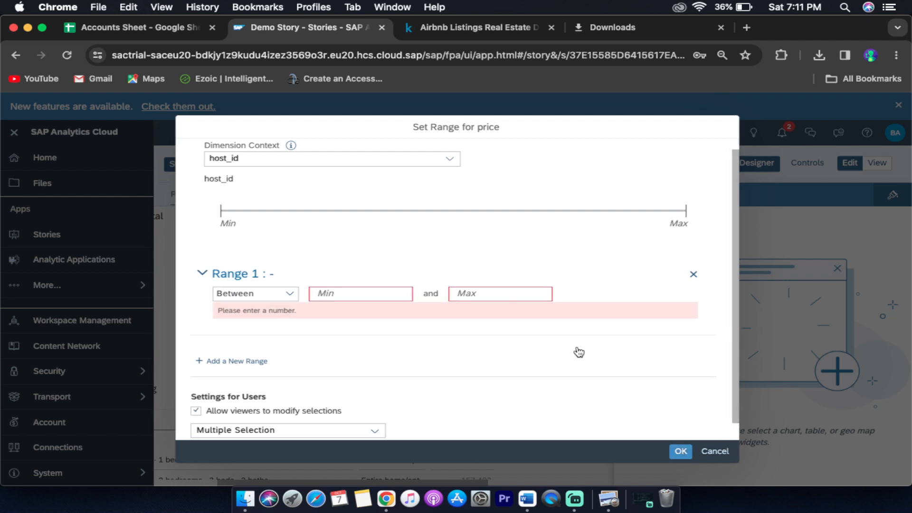
# - Set the price filter's Range 1 to Greater Than 10 and apply it
pyautogui.click(398, 287)
pyautogui.write('10')
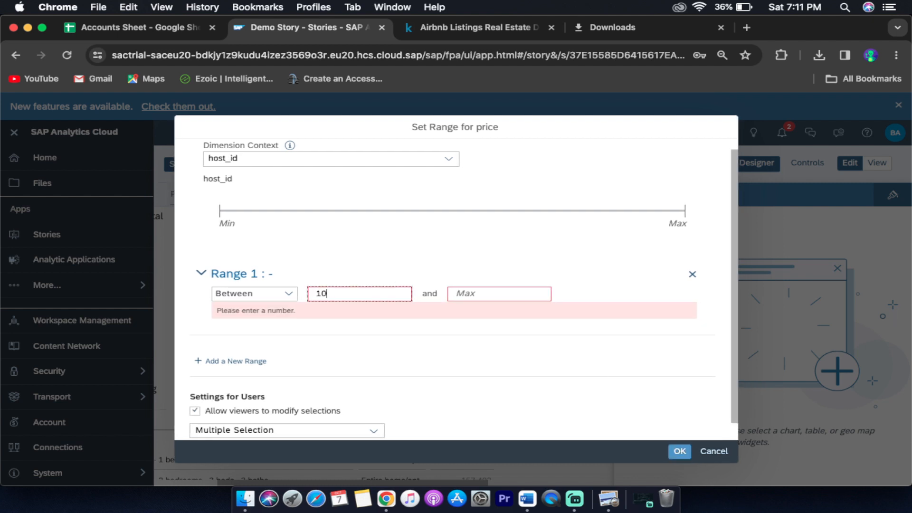
pyautogui.click(255, 299)
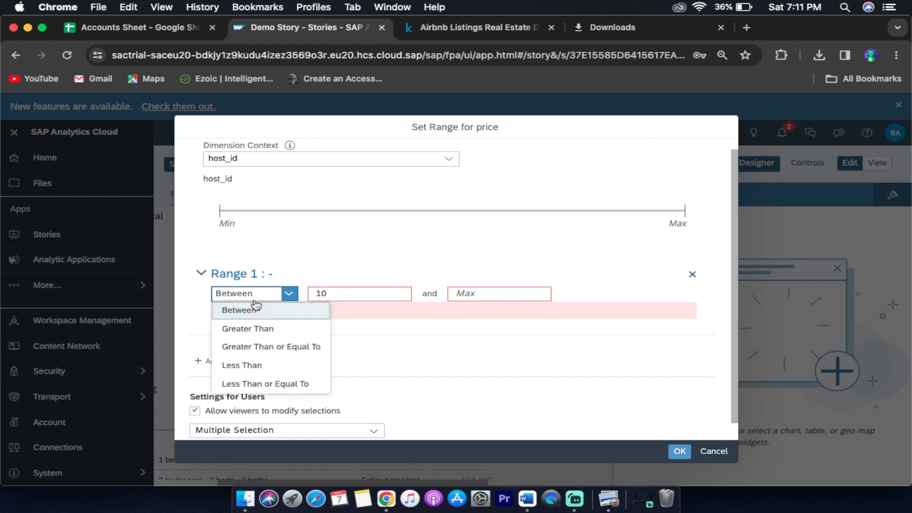
pyautogui.click(281, 330)
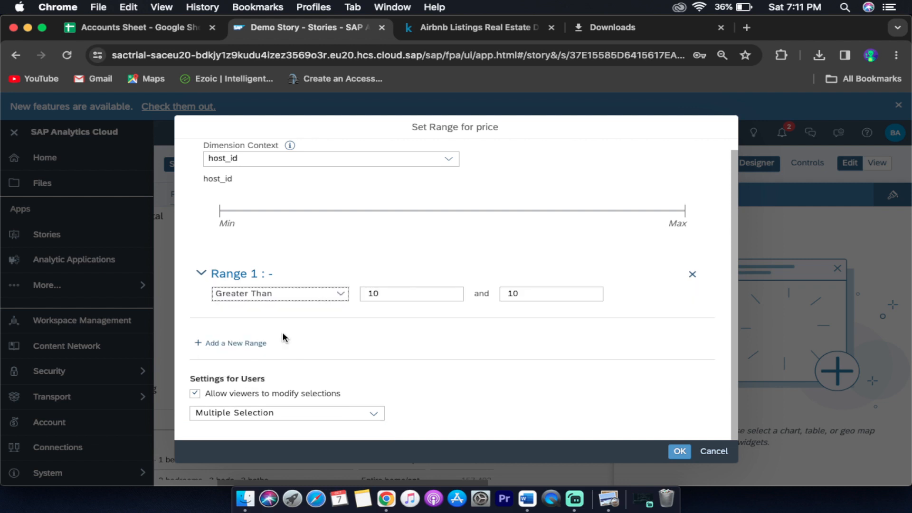
pyautogui.click(677, 457)
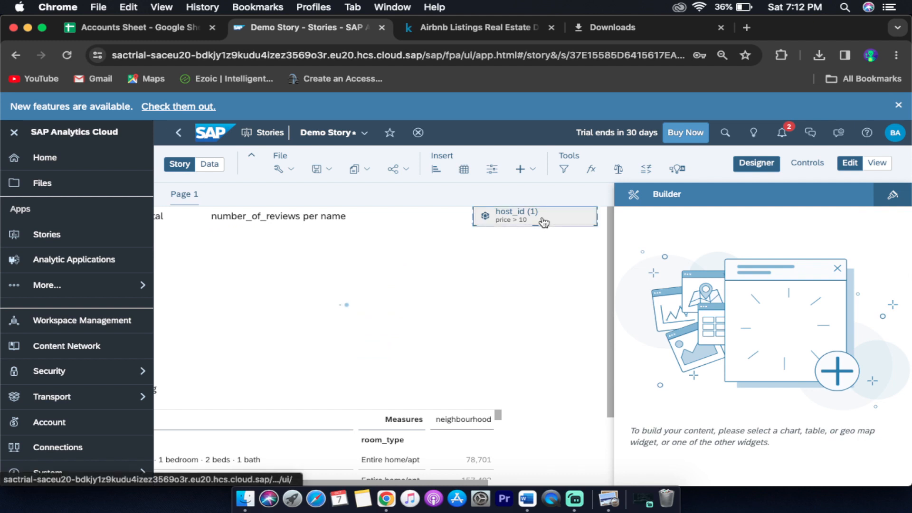
# - Stretch the host_id page filter downward so it becomes an expanded filter box beside the bar chart
pyautogui.moveTo(538, 226)
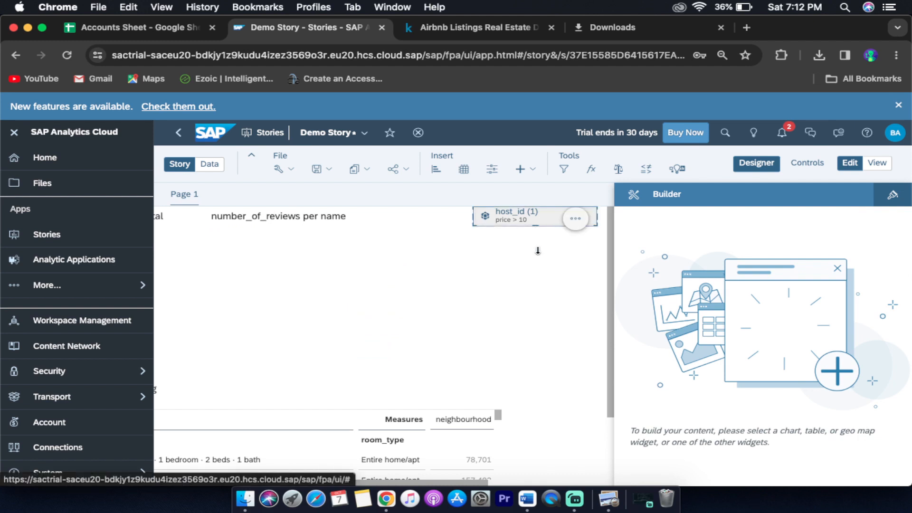
pyautogui.moveTo(538, 296); pyautogui.dragTo(532, 337)
pyautogui.click(535, 223)
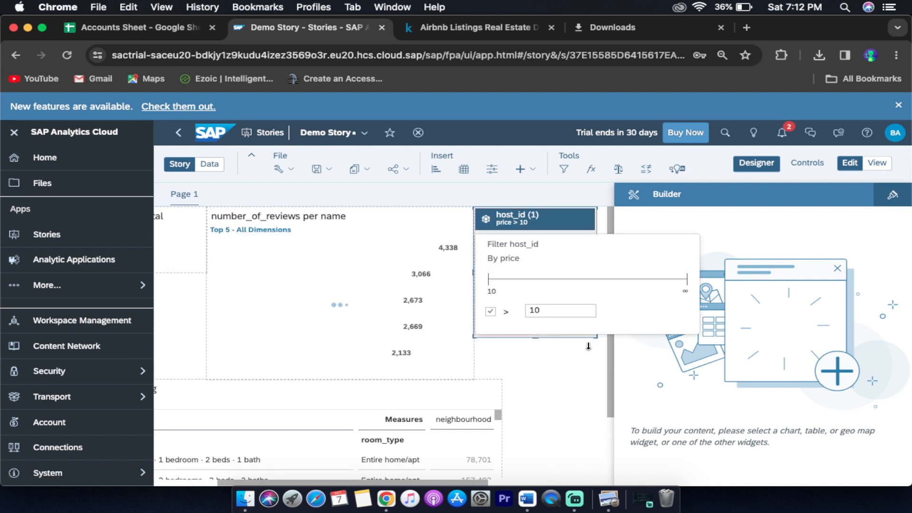
pyautogui.hscroll(1, 584, 371)
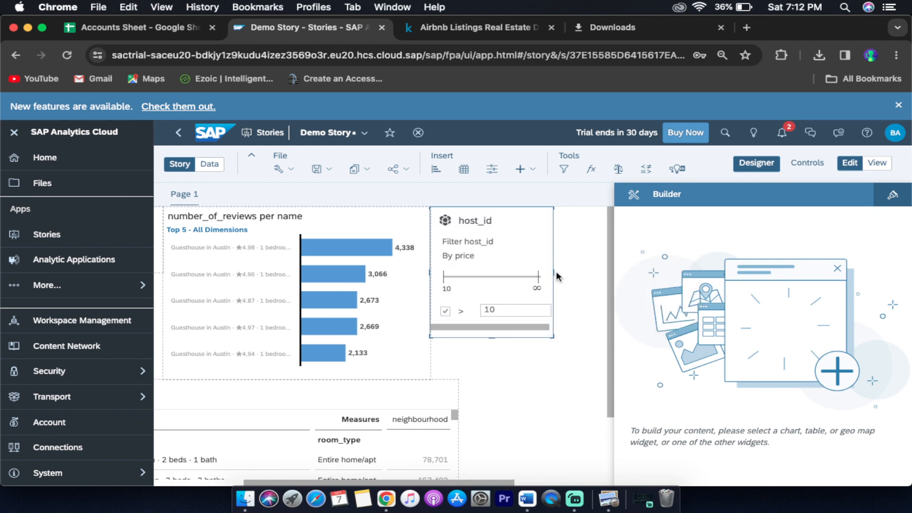
pyautogui.hscroll(1, 582, 276)
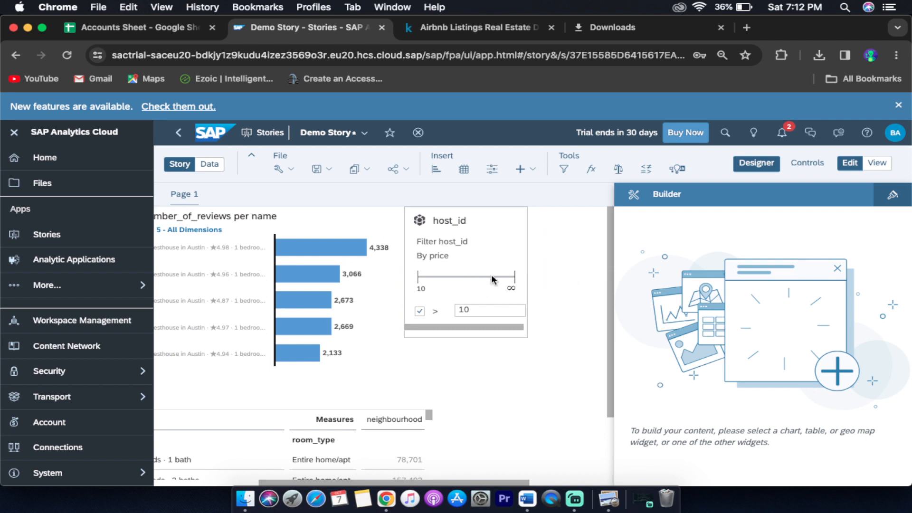
# - Set the host_id filter's price threshold to greater than 3000 and examine the bar chart and table
pyautogui.click(491, 308)
pyautogui.doubleClick(490, 307)
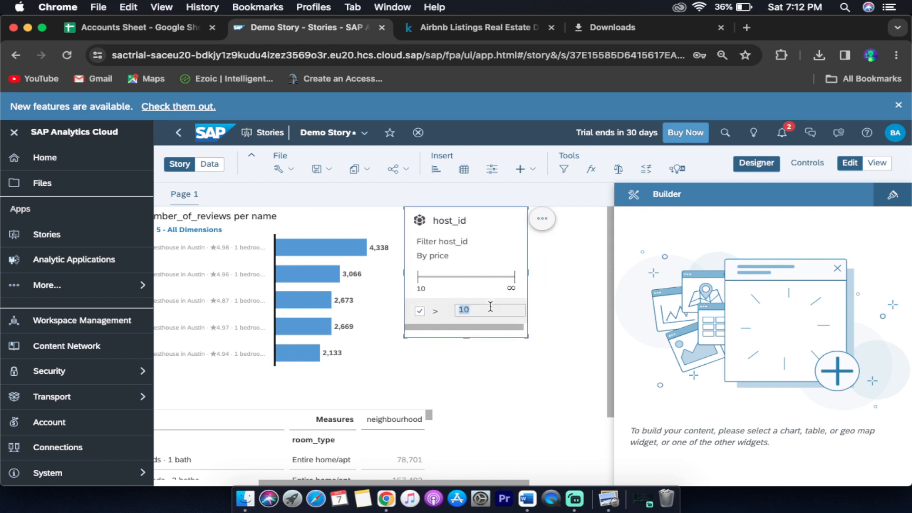
pyautogui.write('3000')
pyautogui.press('Return')
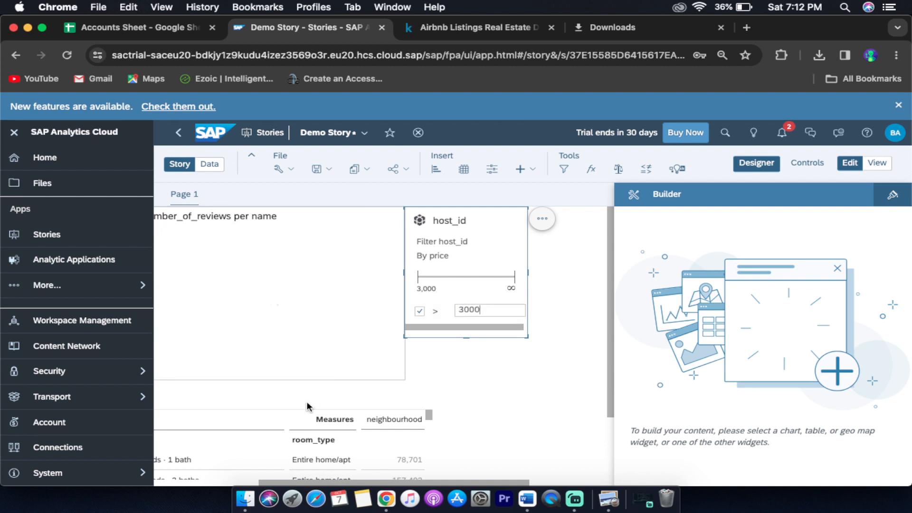
pyautogui.scroll(-3, 480, 411)
pyautogui.scroll(3, 480, 411)
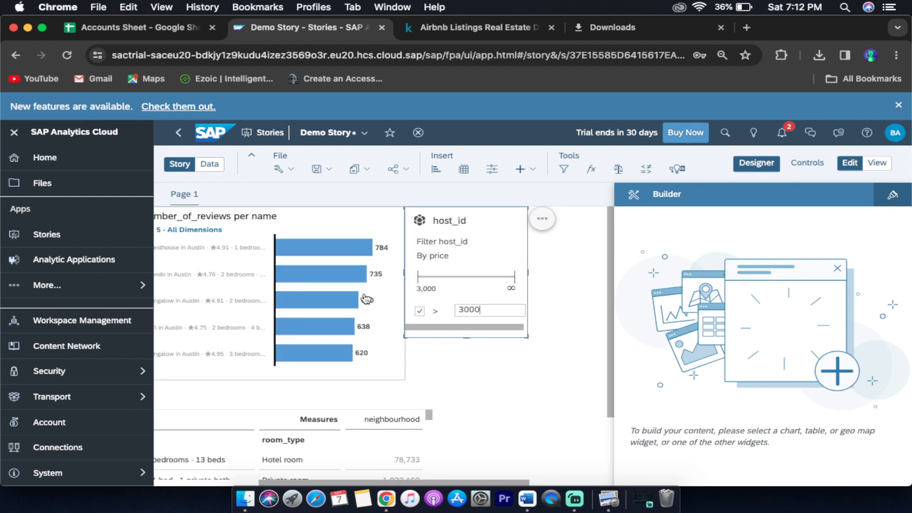
pyautogui.hscroll(-5, 456, 365)
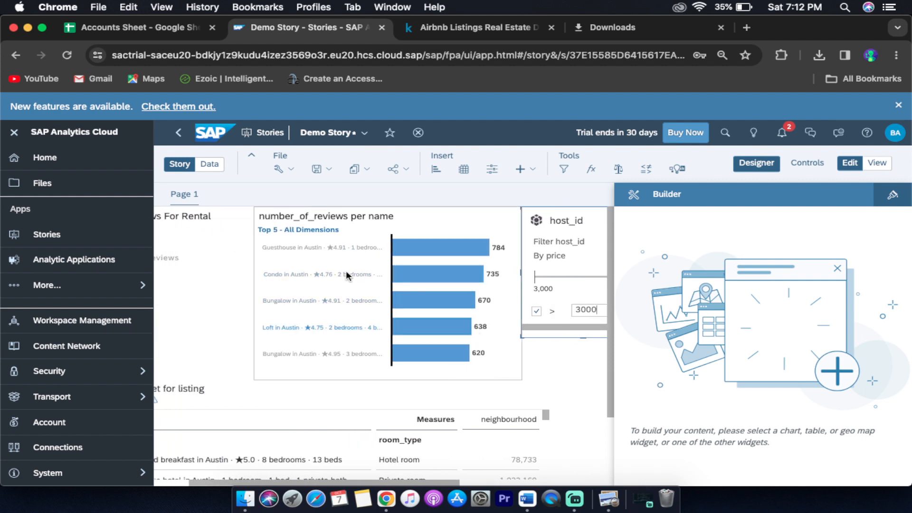
pyautogui.hscroll(1, 563, 363)
pyautogui.hscroll(2, 563, 361)
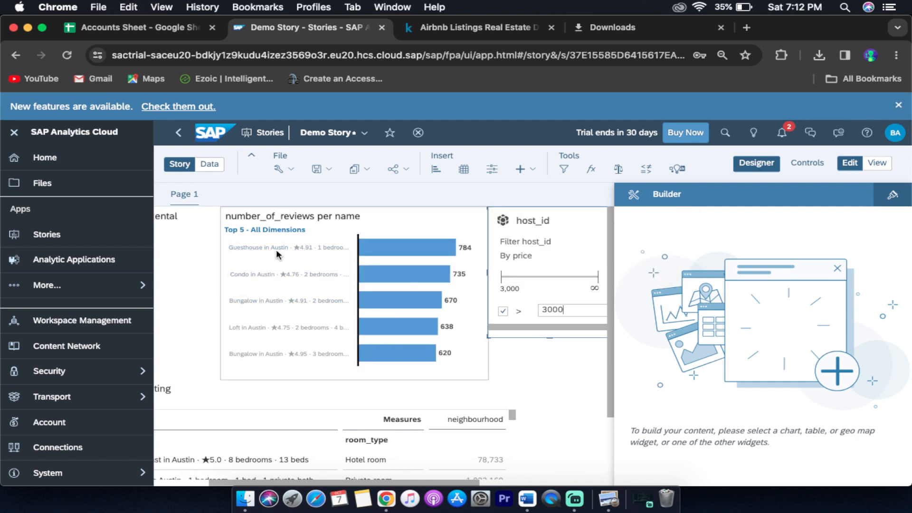
# - Set the host_id filter's price threshold to greater than 10, keep it enabled, and open the story in view mode
pyautogui.moveTo(568, 311); pyautogui.dragTo(530, 314)
pyautogui.write('10')
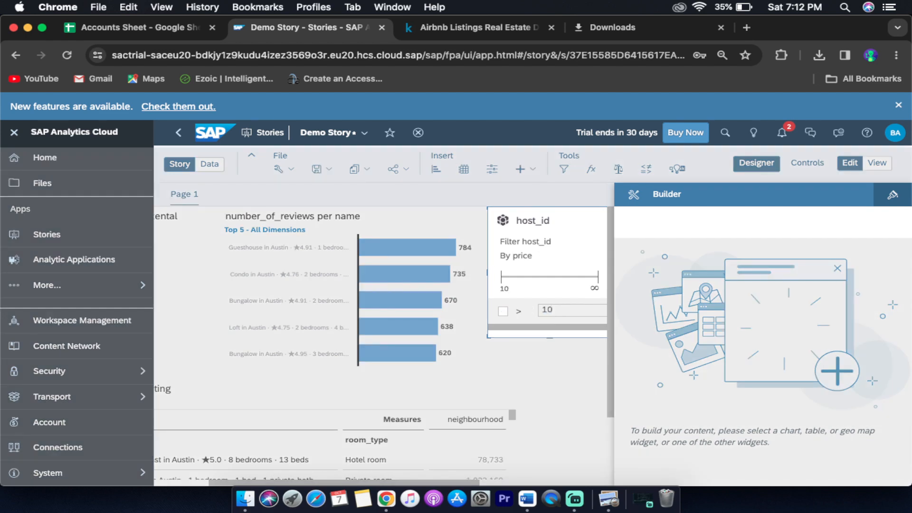
pyautogui.click(503, 311)
pyautogui.click(536, 375)
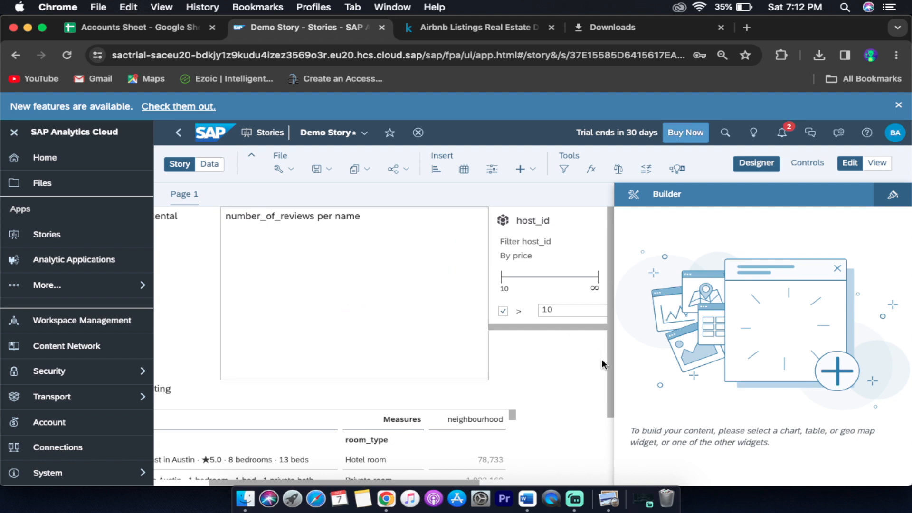
pyautogui.click(881, 165)
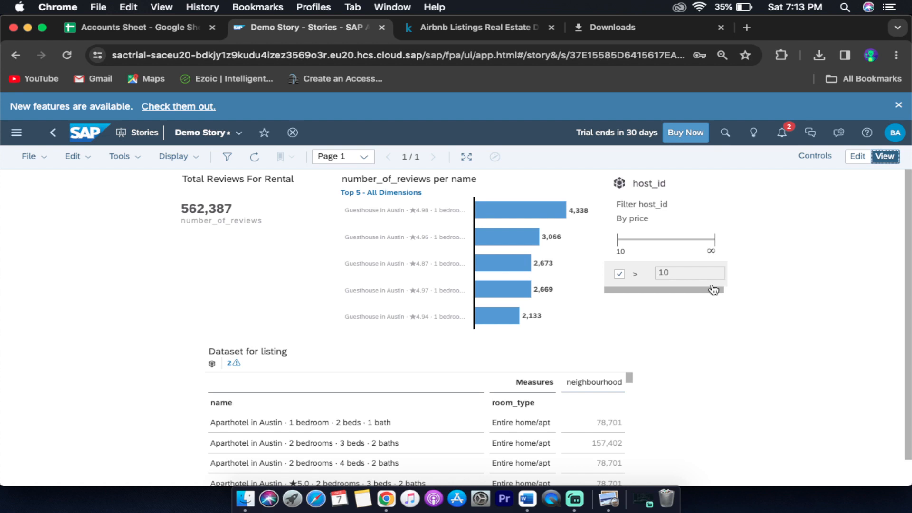
# - Search Google for "sap learning hub" in a new browser tab and return to the Demo Story tab
pyautogui.click(747, 28)
pyautogui.write('sap')
pyautogui.press('BackSpace')
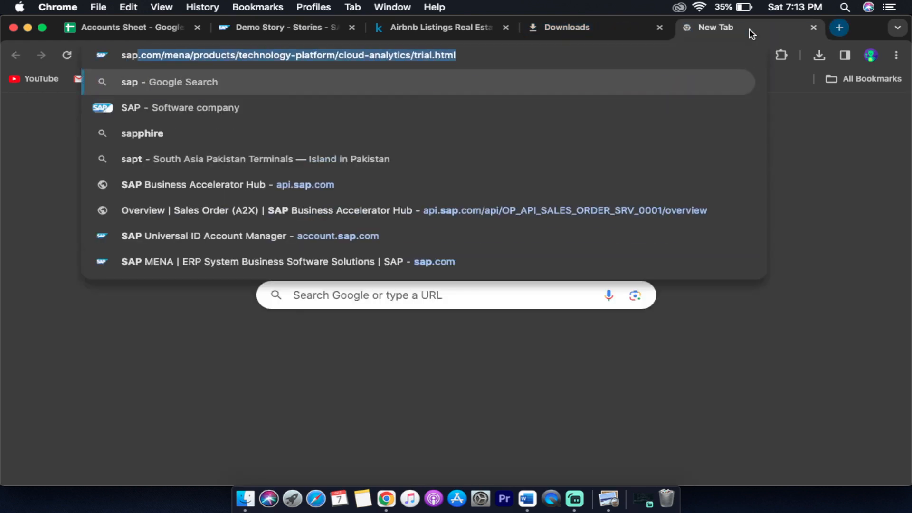
pyautogui.write('learning hub')
pyautogui.press('Return')
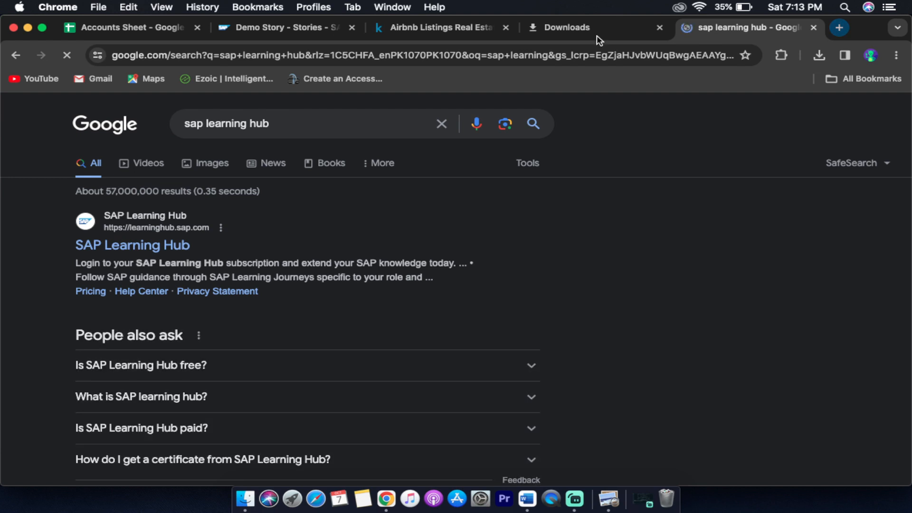
pyautogui.click(326, 30)
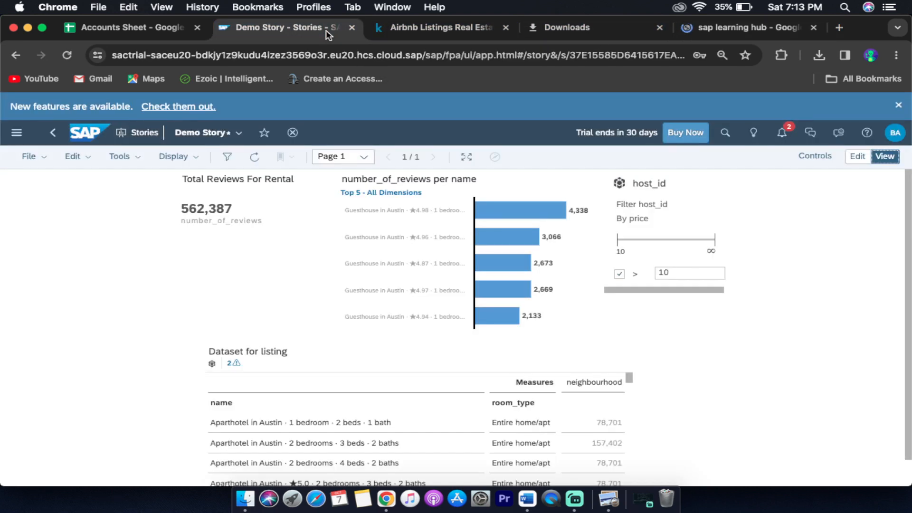